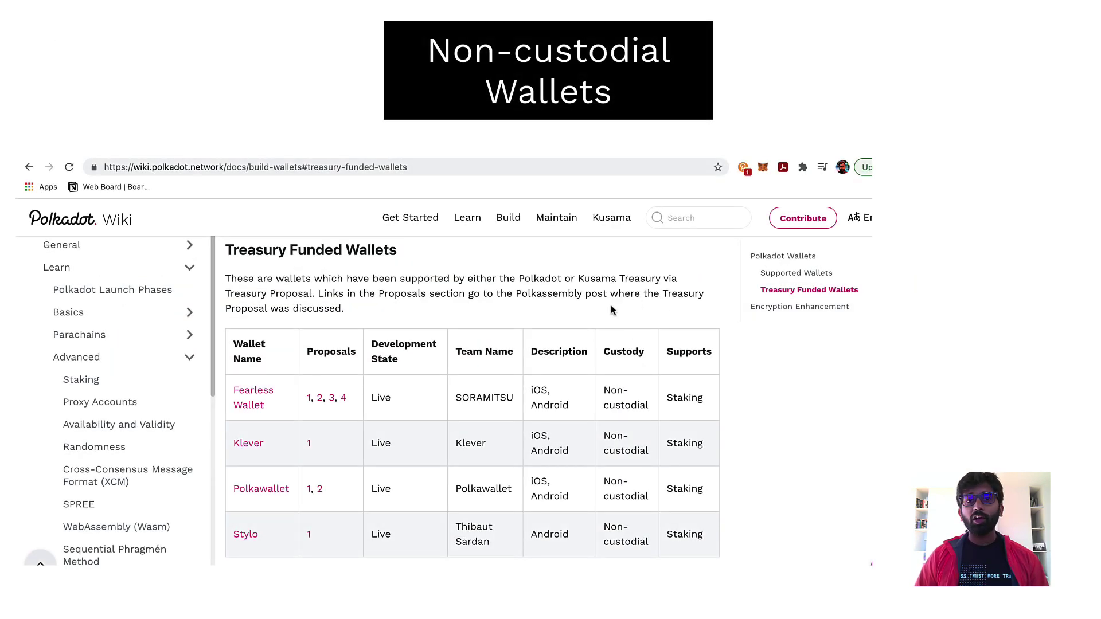
# Step: Open the Polkadot{.js} extension page and review which websites may access the extension
pyautogui.scroll(-3, 807, 510)
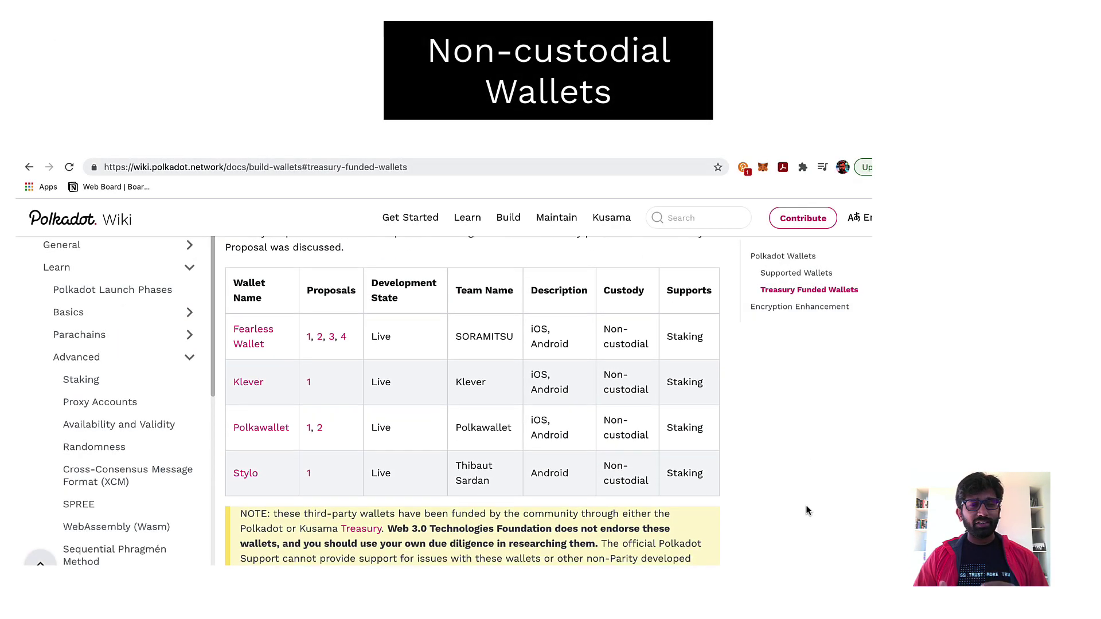
pyautogui.scroll(3, 807, 510)
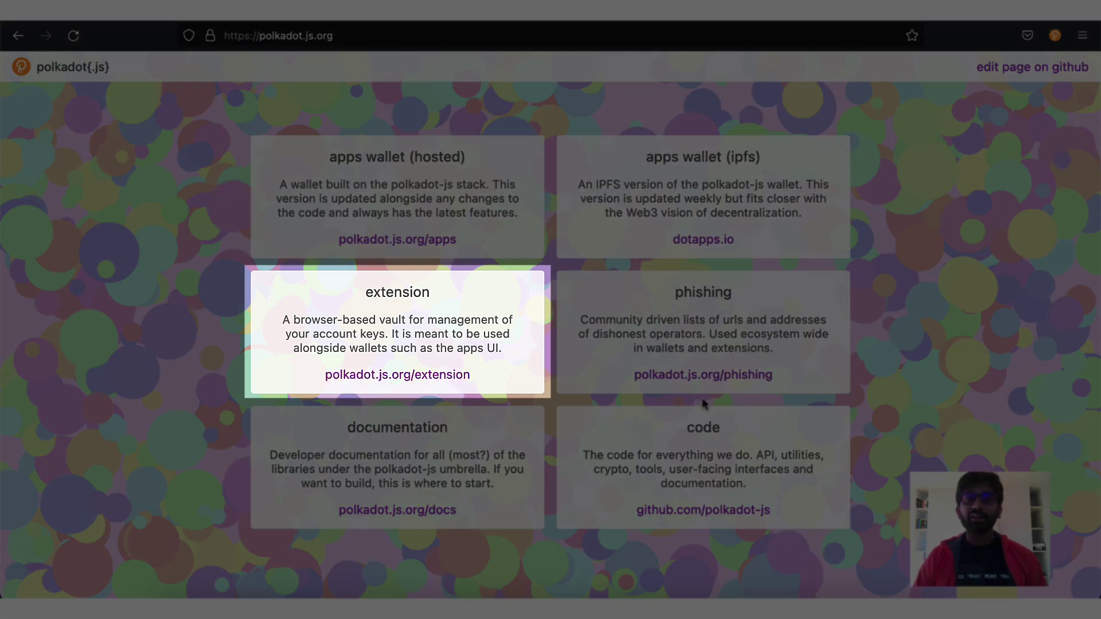
pyautogui.click(454, 379)
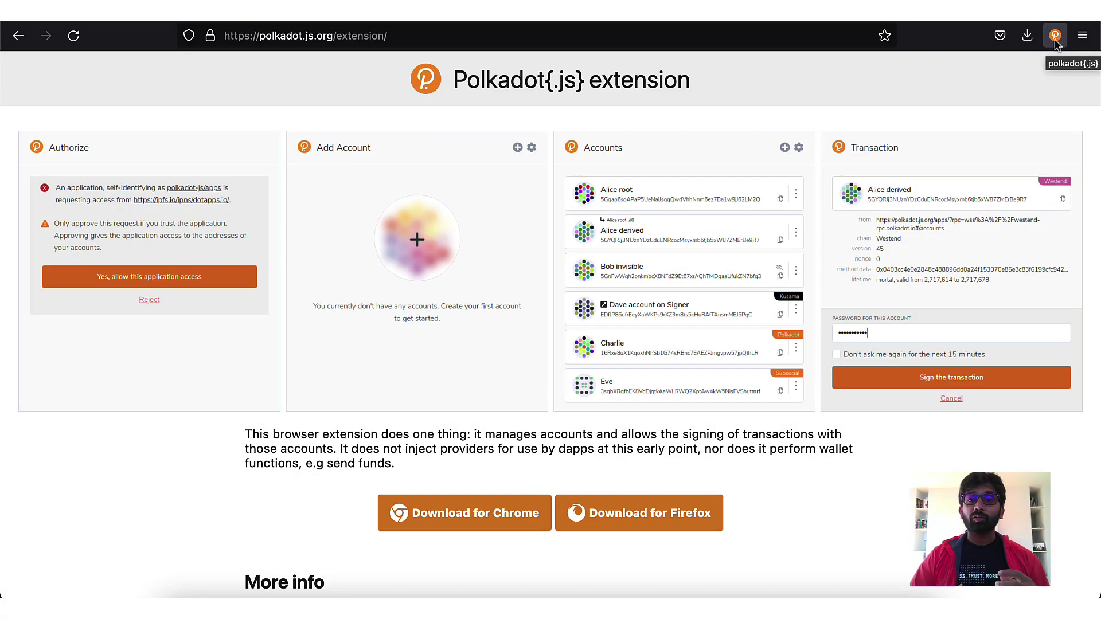
pyautogui.click(1055, 37)
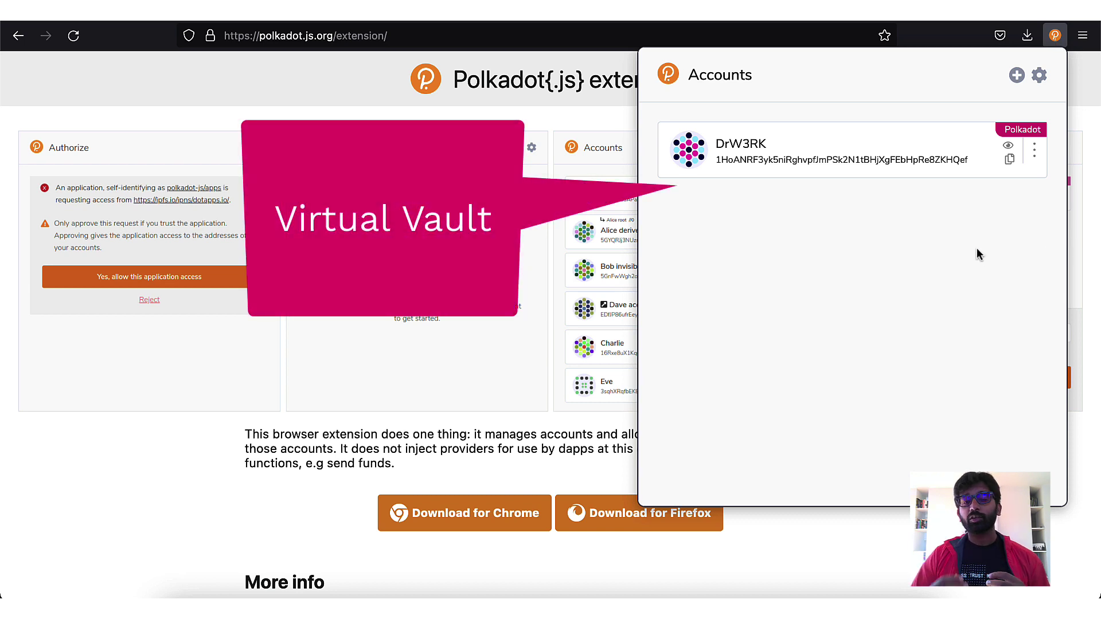
pyautogui.click(1041, 79)
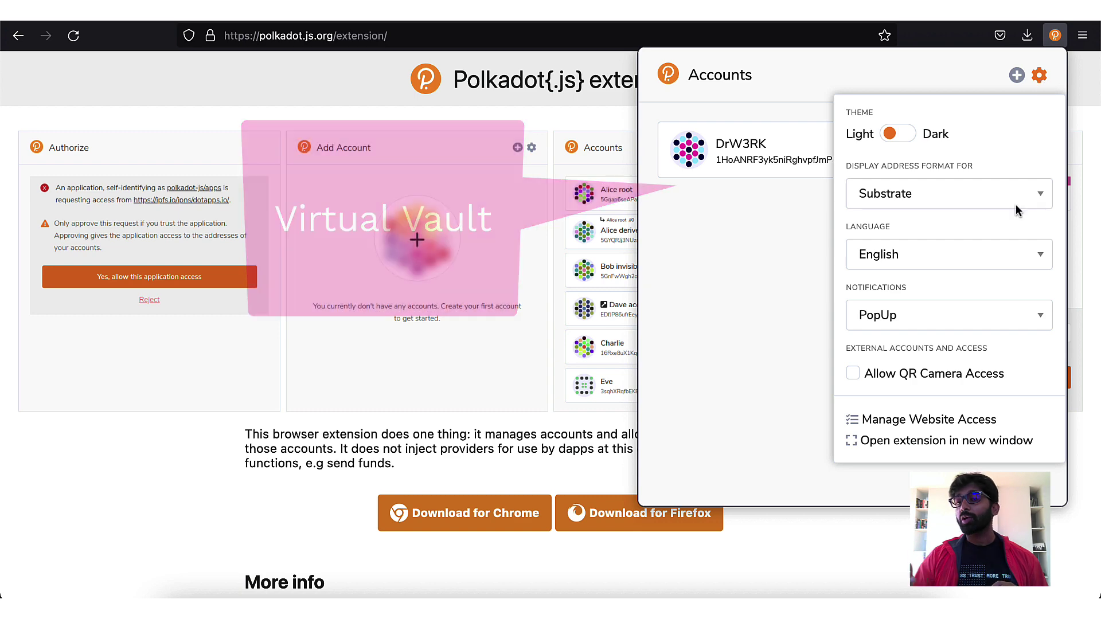
pyautogui.click(957, 422)
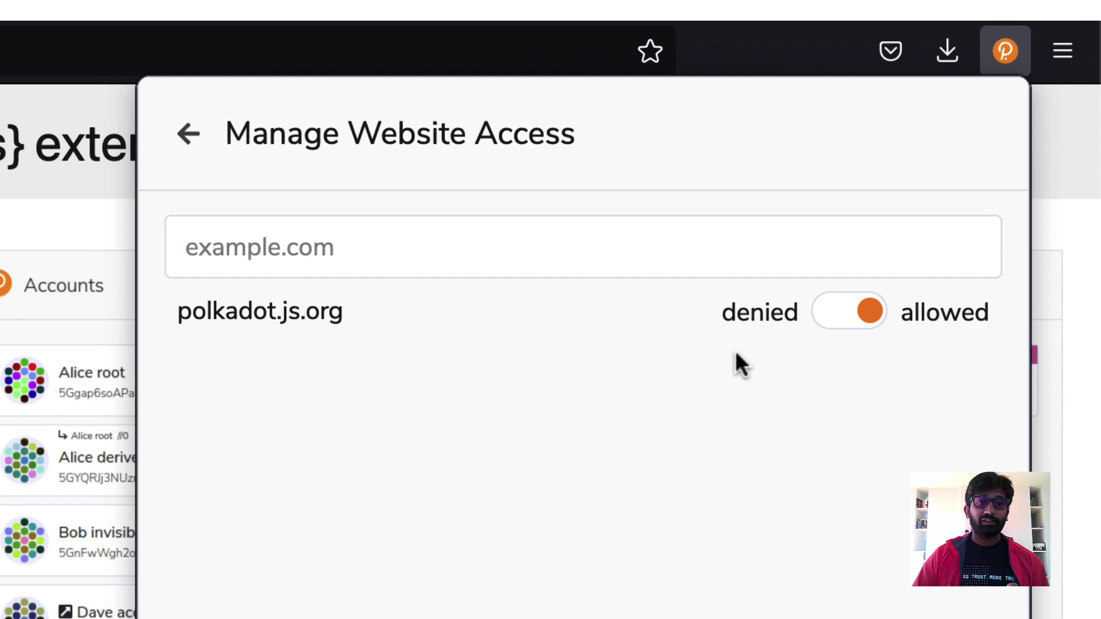
# Step: Hide the stored account from websites and play the Creating an Account guide video
pyautogui.click(194, 138)
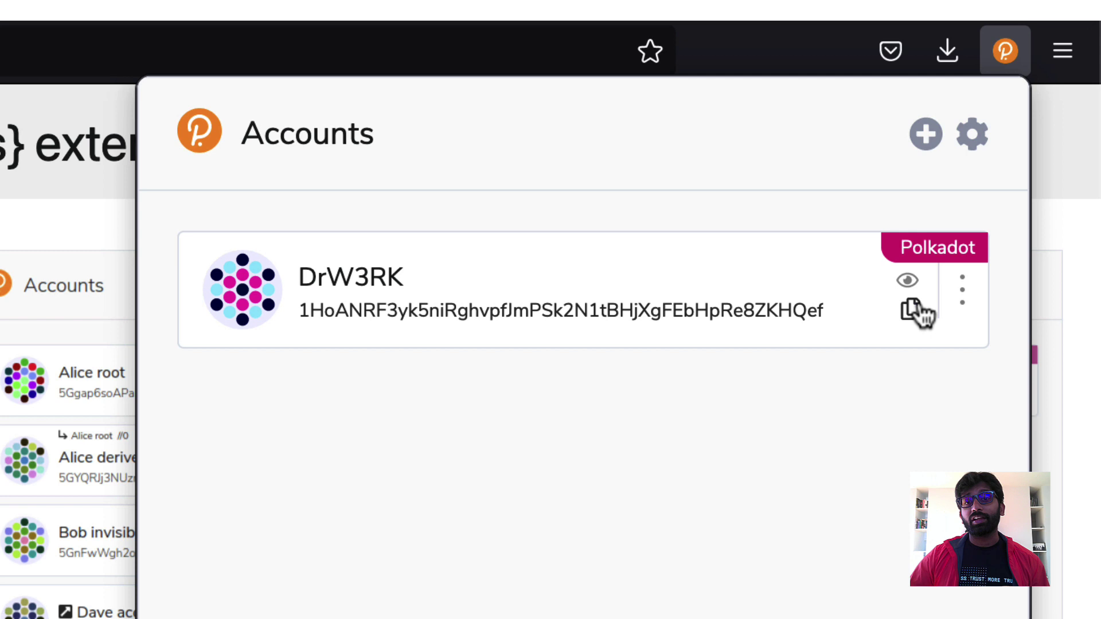
pyautogui.click(910, 287)
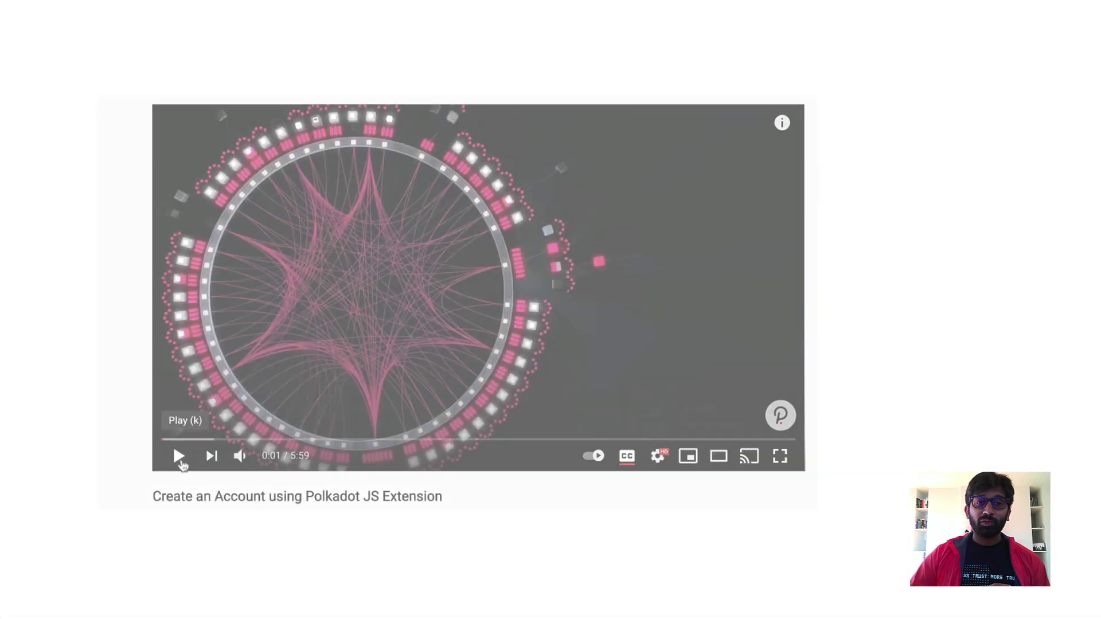
pyautogui.click(178, 455)
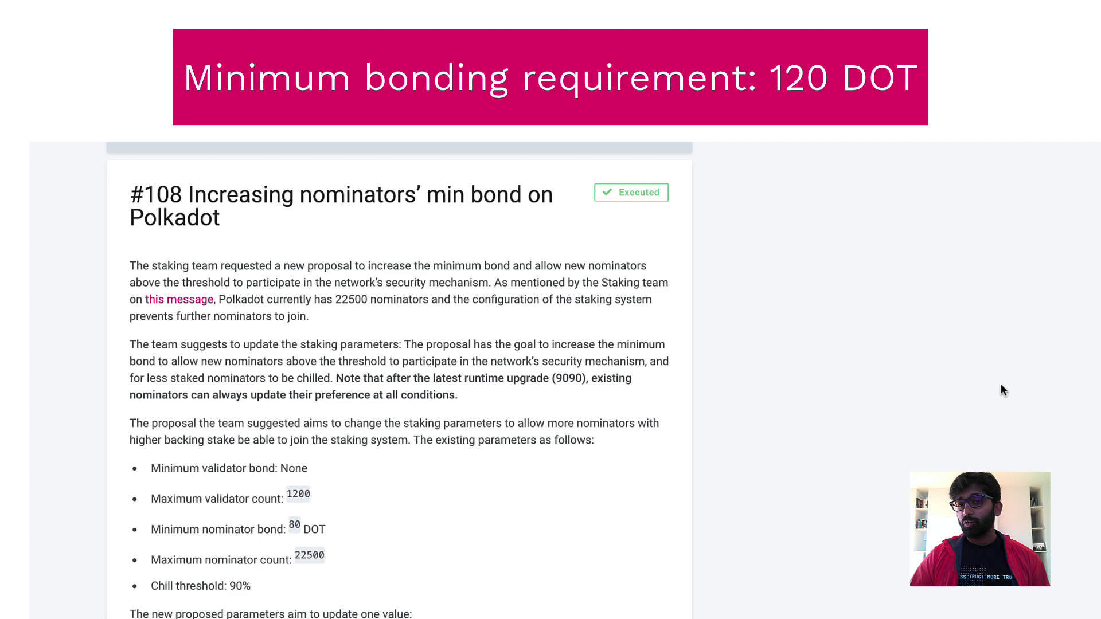
# Step: Scroll through proposal #108 to the 120 DOT minimum nominator bond and back up
pyautogui.scroll(-3, 1000, 385)
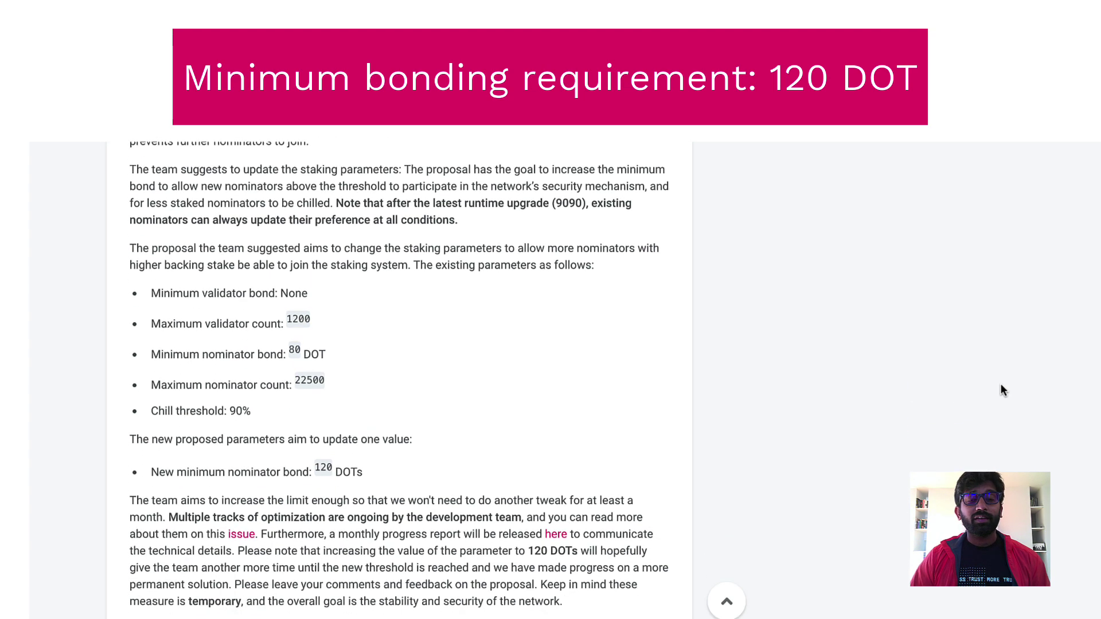
pyautogui.scroll(-5, 1000, 383)
pyautogui.scroll(15, 1001, 384)
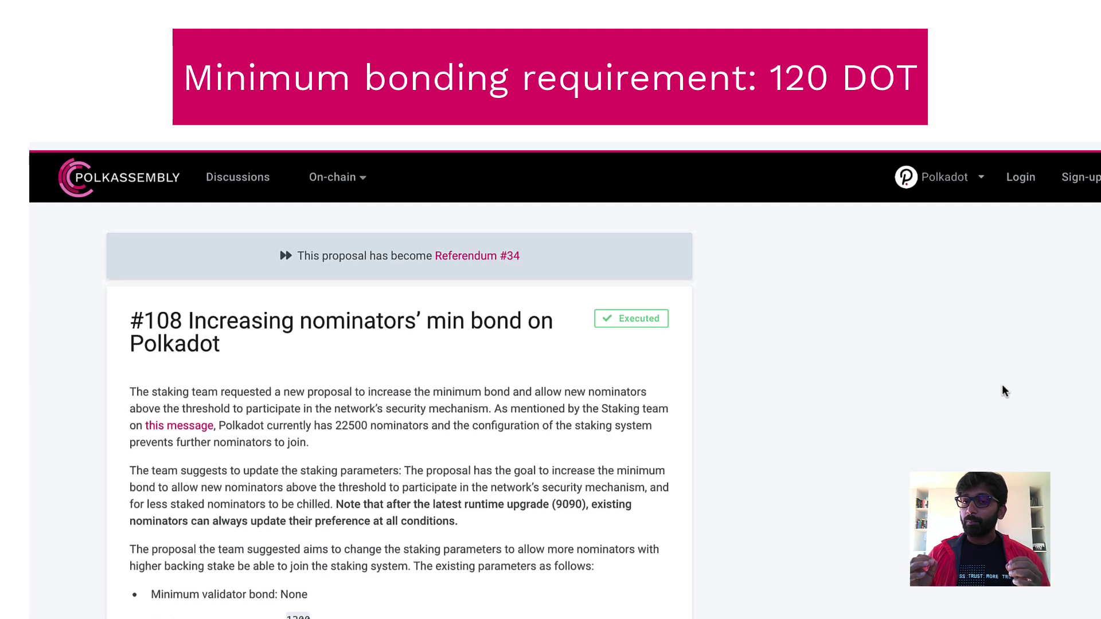
pyautogui.scroll(-1, 1003, 391)
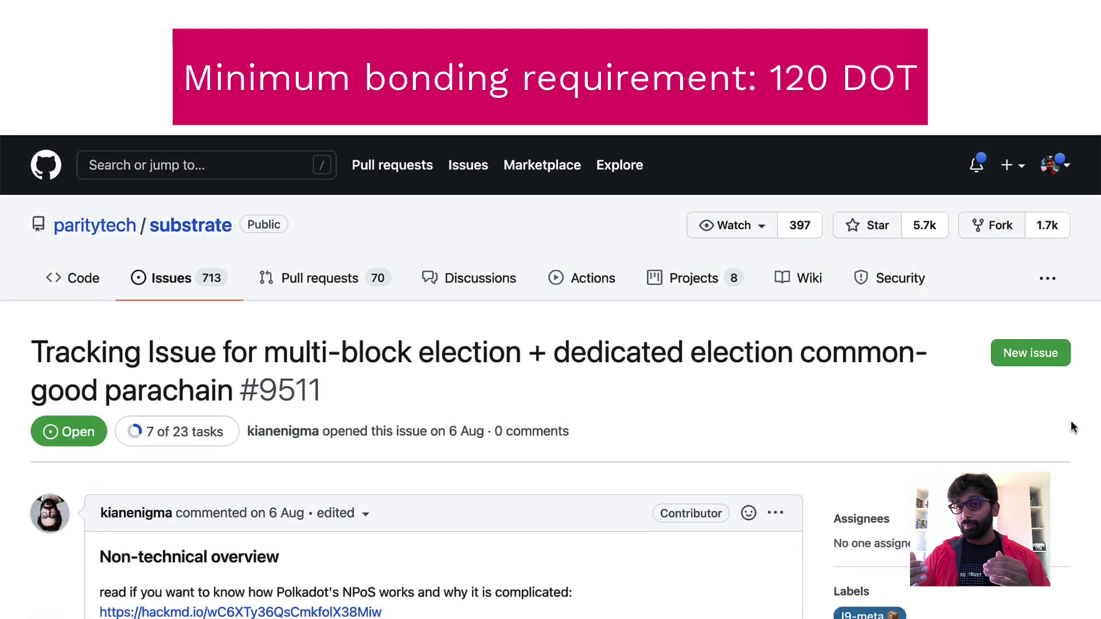
# Step: Scroll through the task list of GitHub issue #9511 on multi-block elections
pyautogui.scroll(-2, 1073, 427)
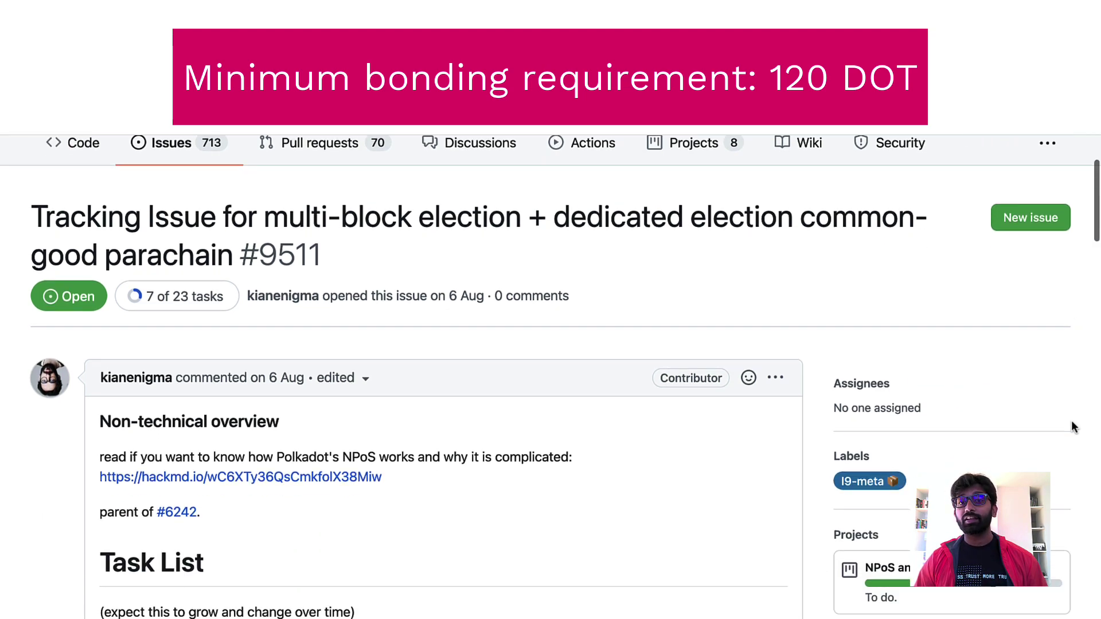
pyautogui.scroll(-2, 1073, 427)
pyautogui.scroll(-4, 1073, 428)
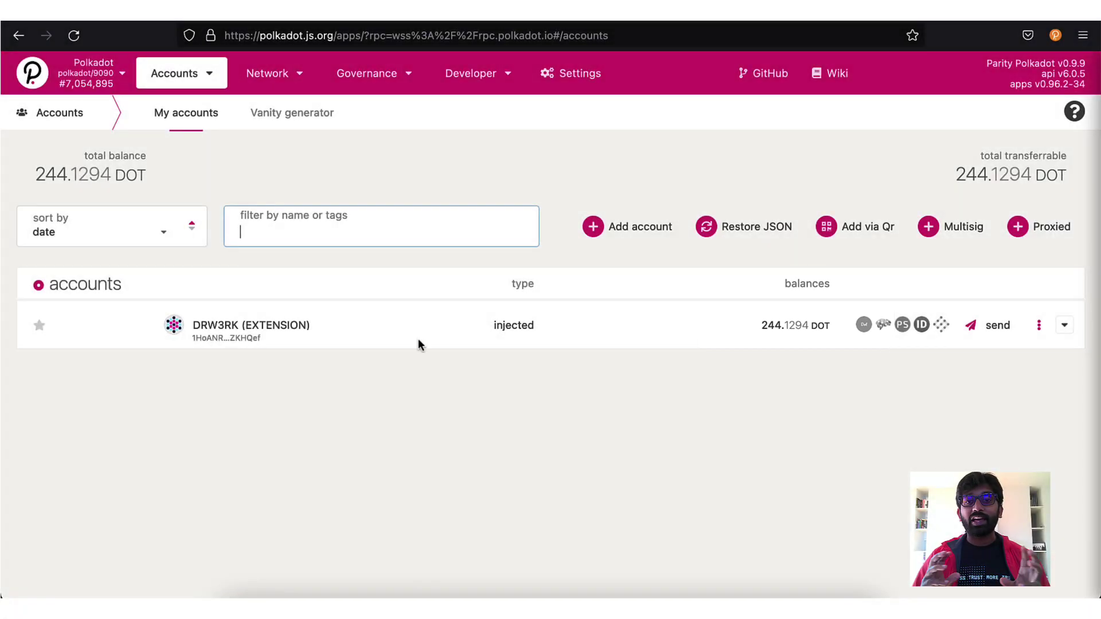
# Step: Go to Network > Staking and switch to the Account actions tab
pyautogui.moveTo(299, 77)
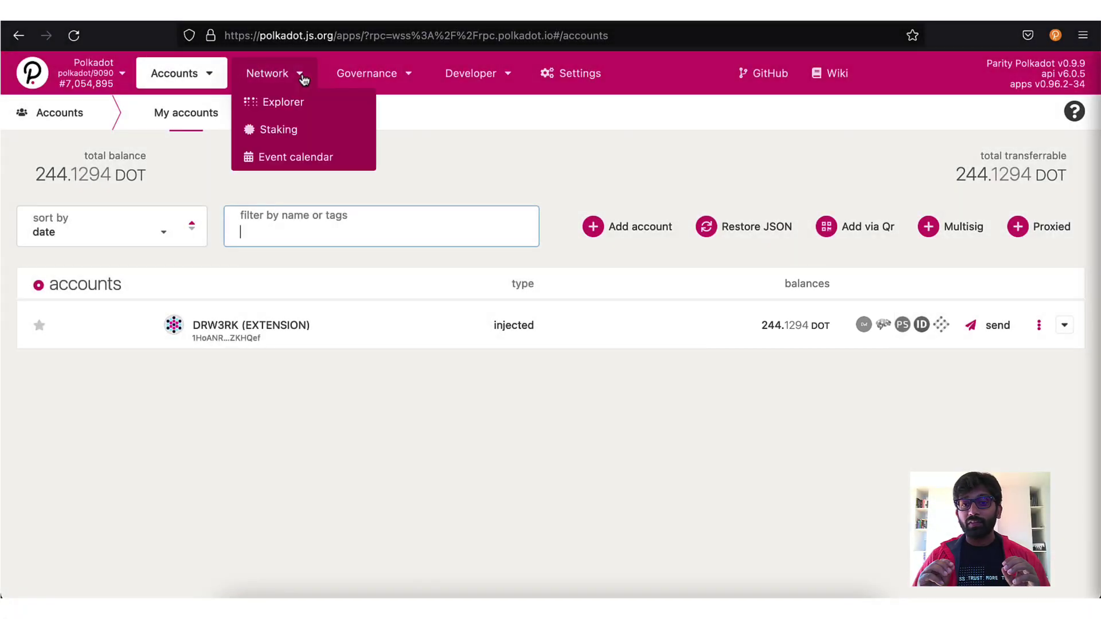
pyautogui.click(301, 142)
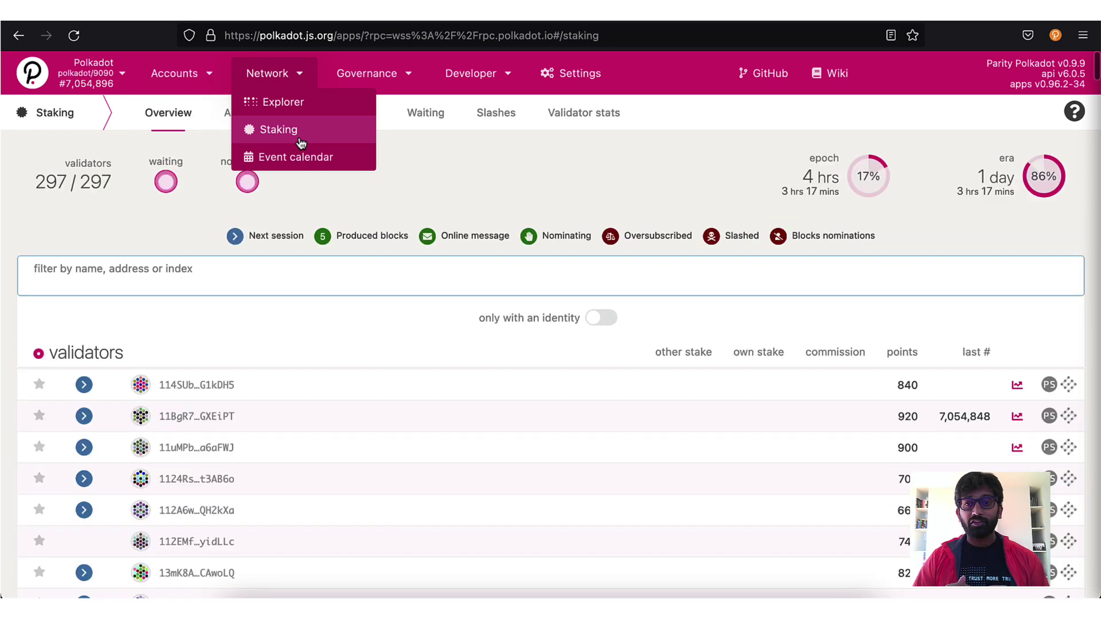
pyautogui.click(258, 114)
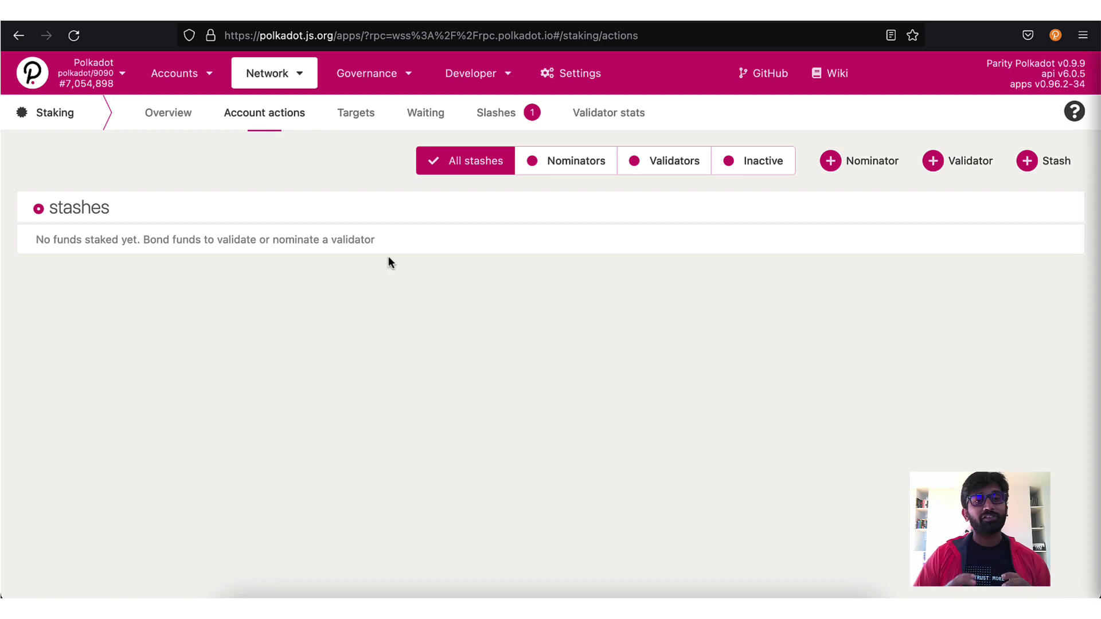
# Step: Add a nominator bonding 243.1294 DOT with rewards restaked to the stash, then proceed
pyautogui.click(832, 163)
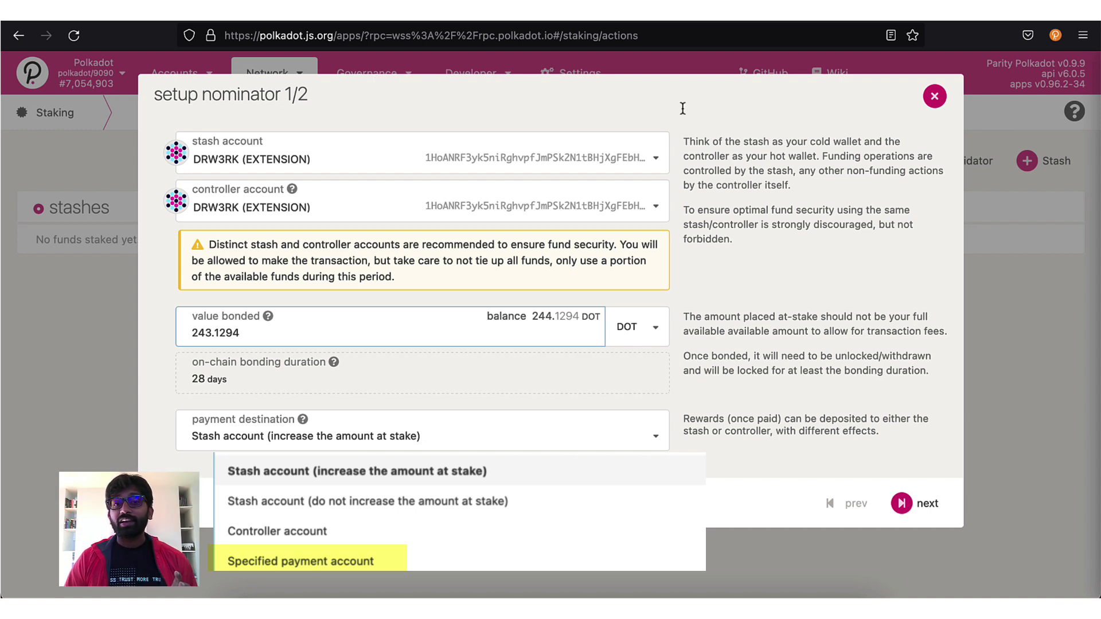
pyautogui.click(729, 139)
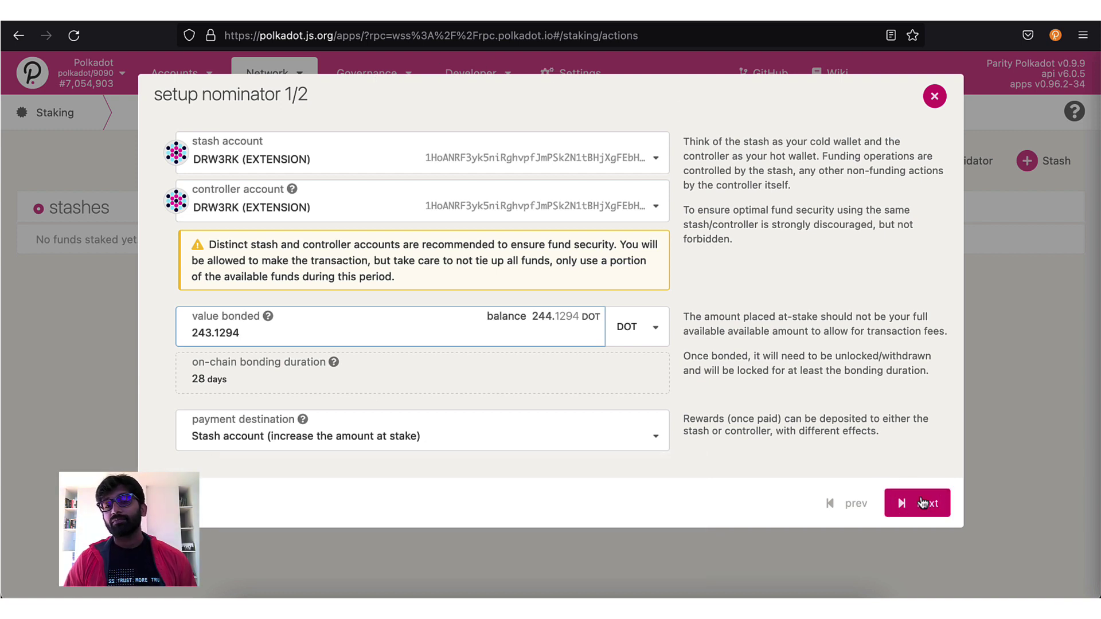
pyautogui.click(923, 515)
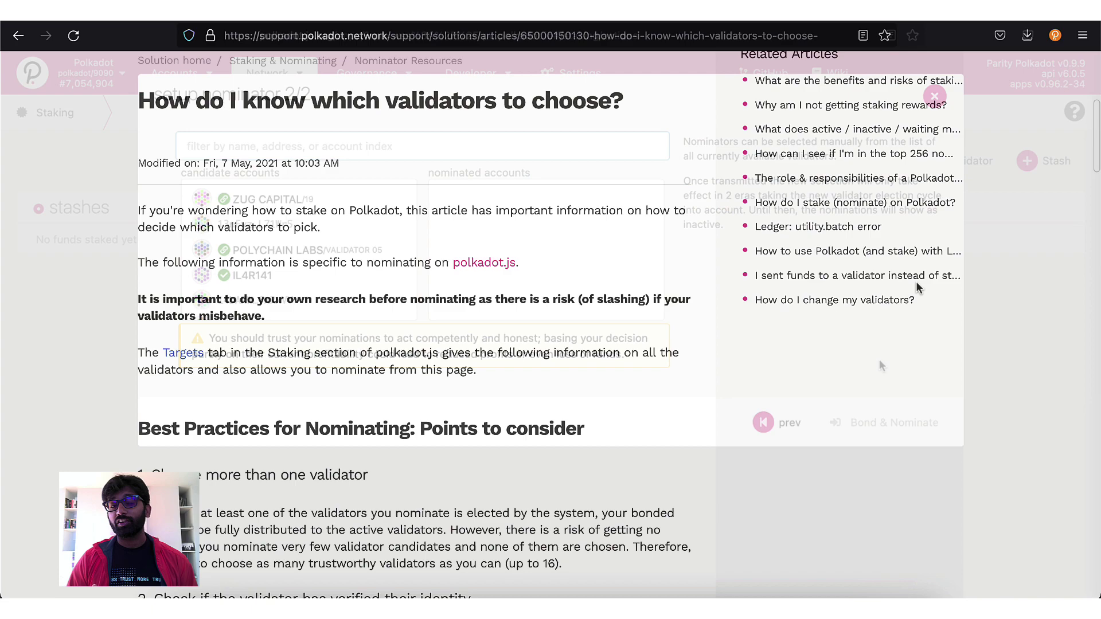
# Step: Scroll through the 'How do I know which validators to choose?' support article
pyautogui.scroll(-4, 917, 282)
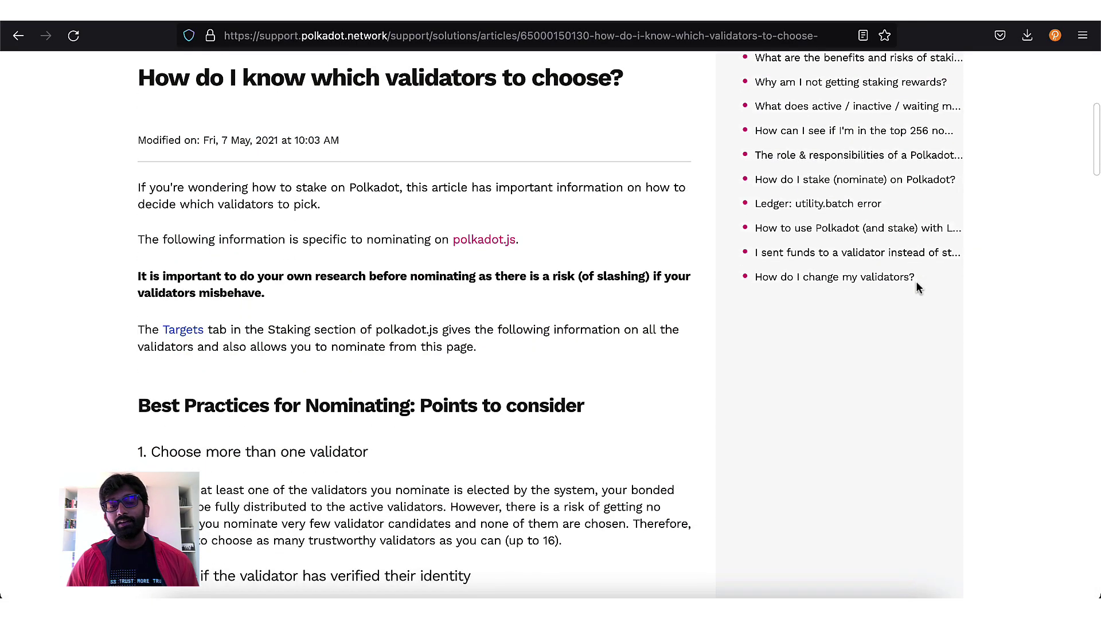
pyautogui.scroll(-15, 916, 284)
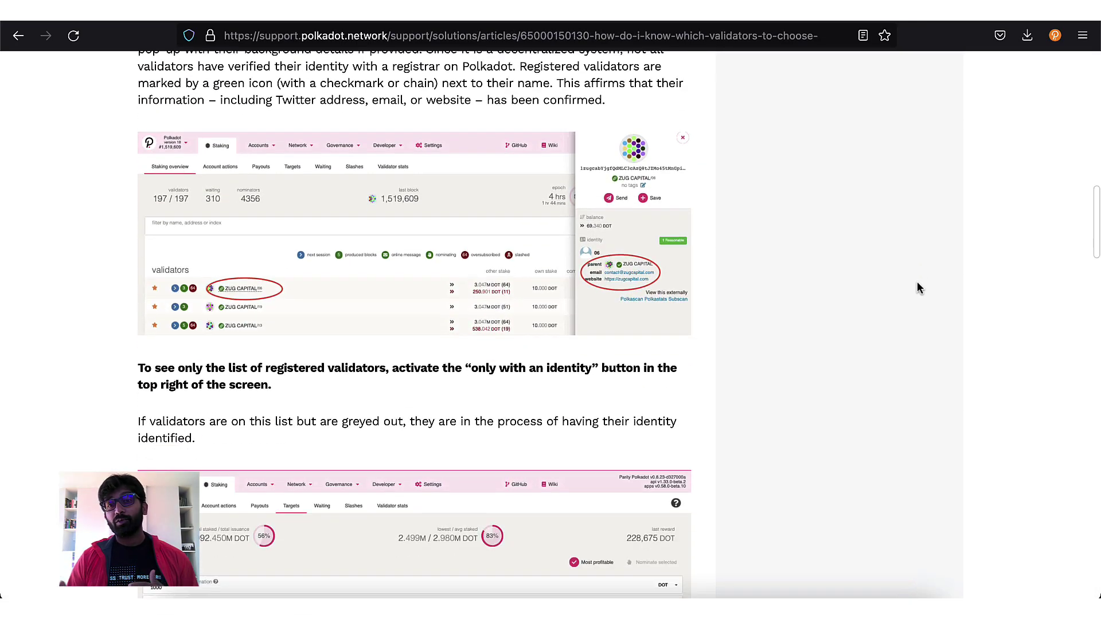
pyautogui.scroll(-7, 917, 281)
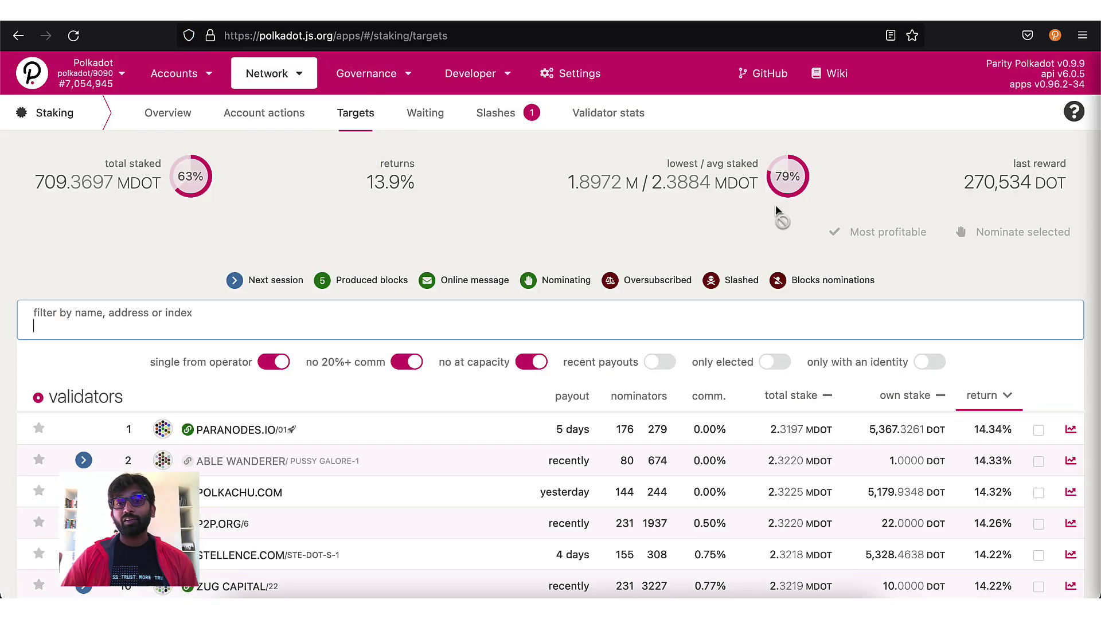
pyautogui.scroll(-5, 909, 228)
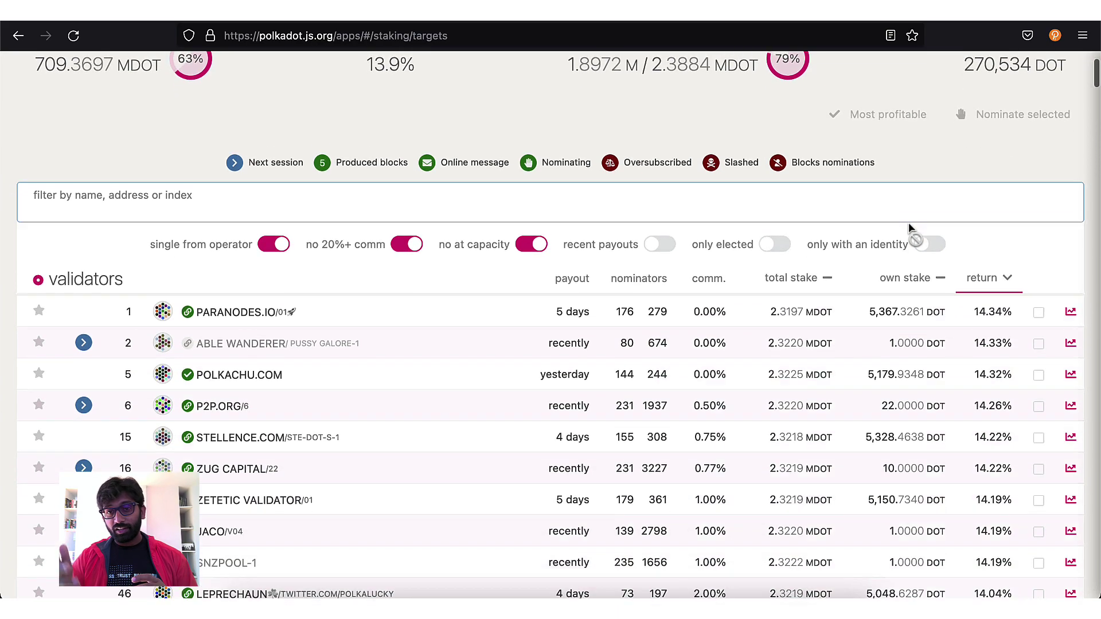
pyautogui.scroll(-4, 909, 224)
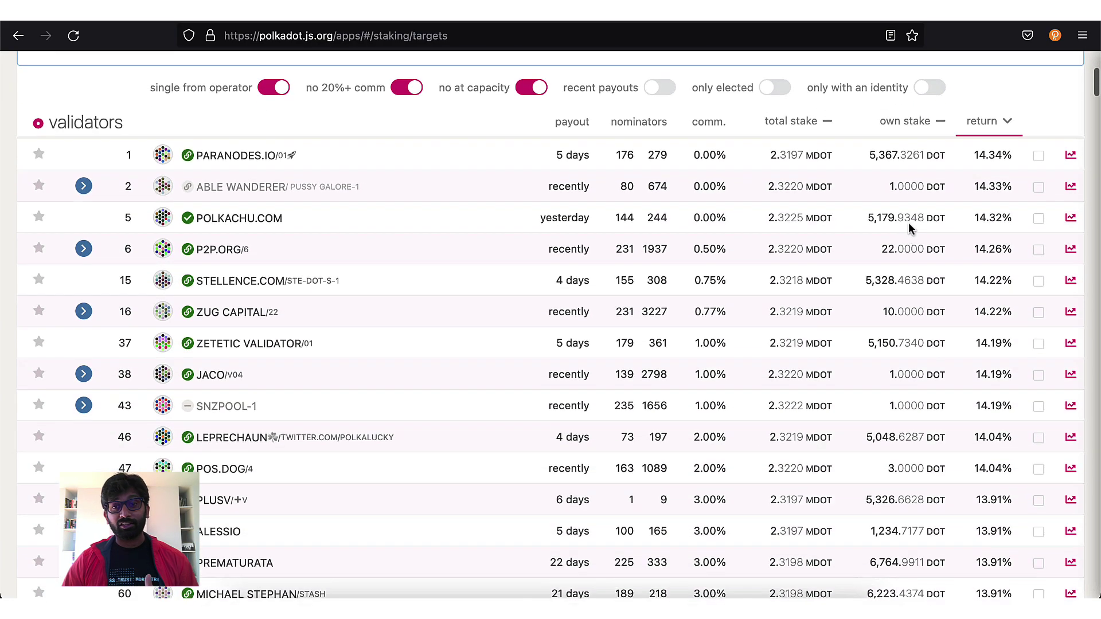
pyautogui.scroll(-5, 909, 228)
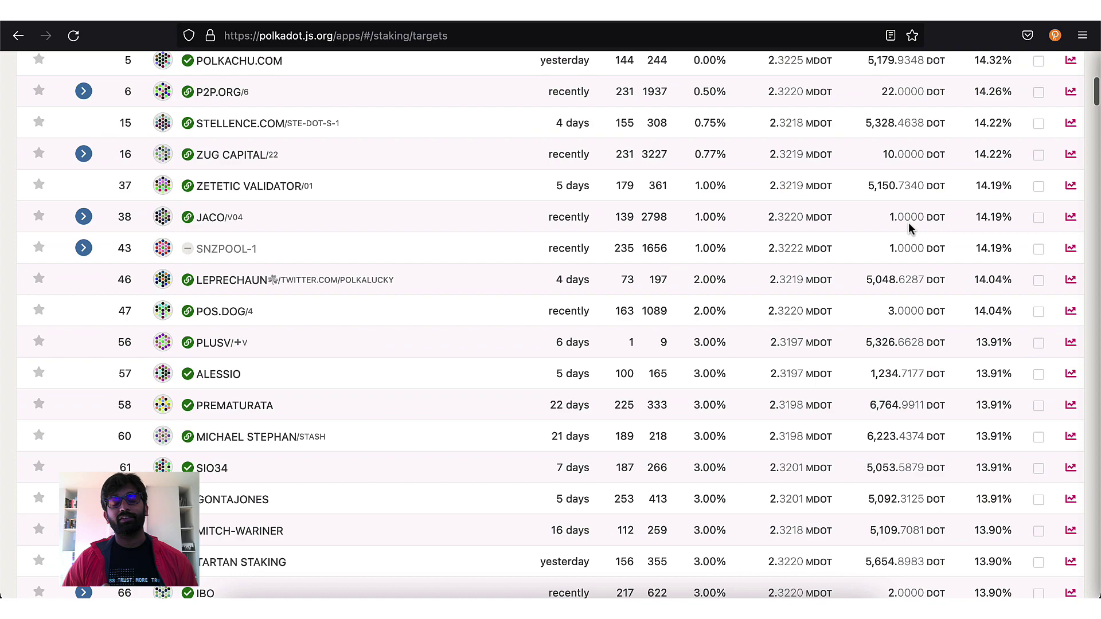
pyautogui.scroll(3, 909, 227)
pyautogui.scroll(7, 909, 228)
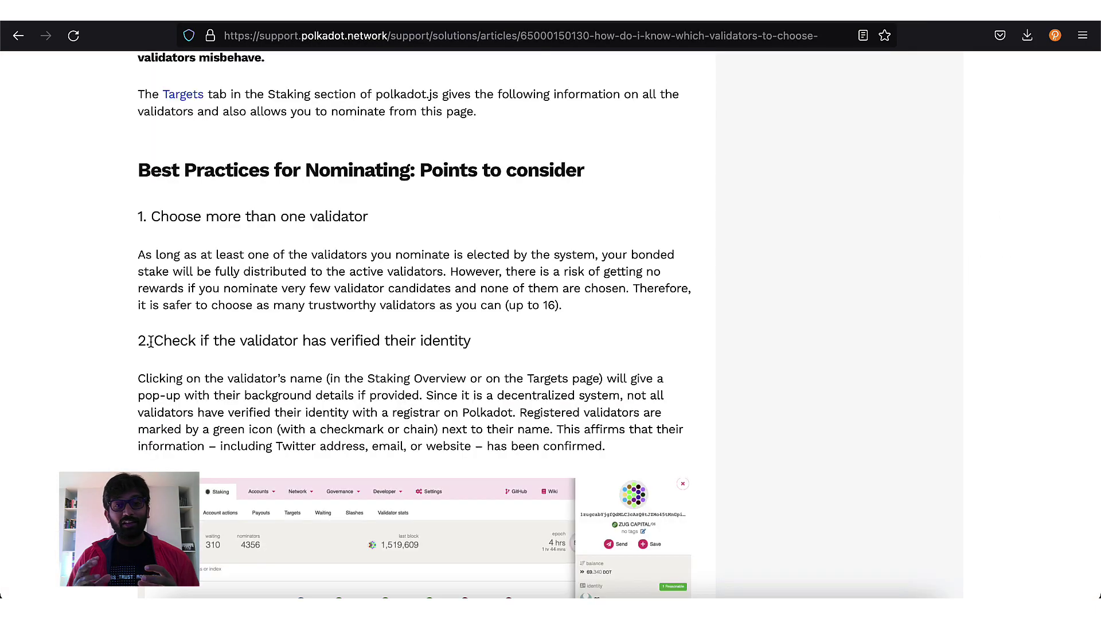
# Step: Highlight best-practice headings 2–5, from verifying validator identity to oversubscribed validators
pyautogui.moveTo(150, 340); pyautogui.dragTo(549, 354)
pyautogui.scroll(-7, 532, 377)
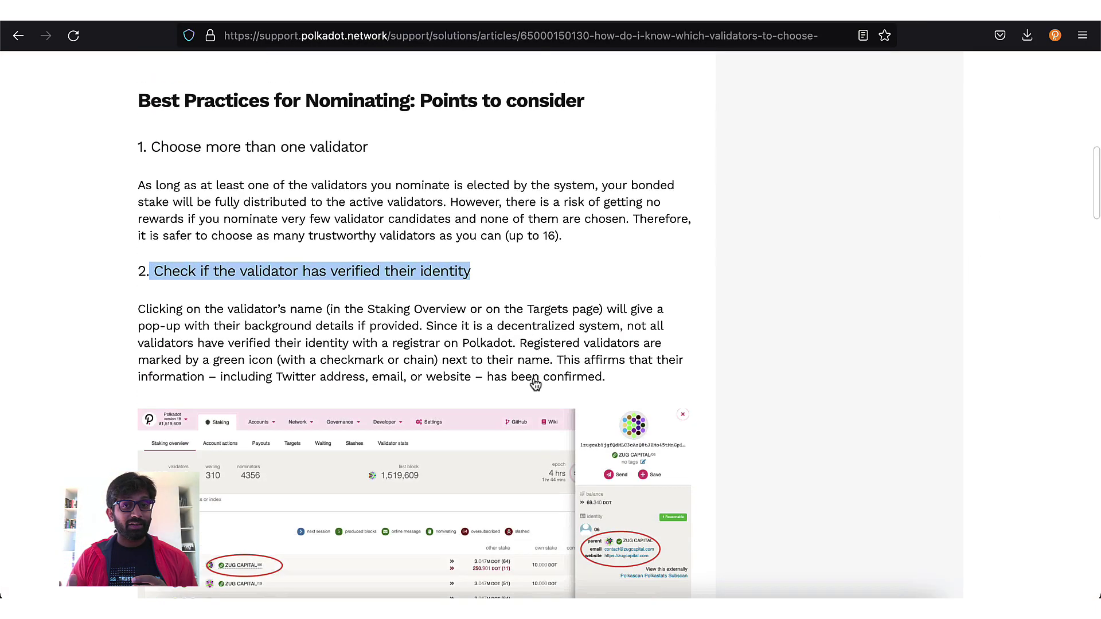
pyautogui.scroll(-9, 533, 377)
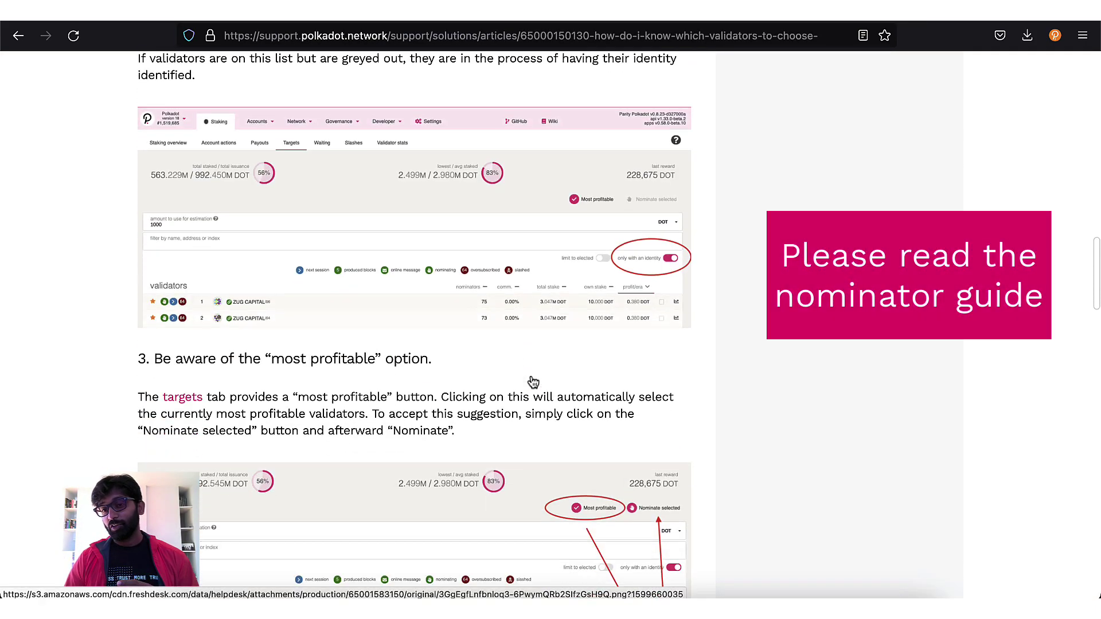
pyautogui.moveTo(153, 209); pyautogui.dragTo(543, 224)
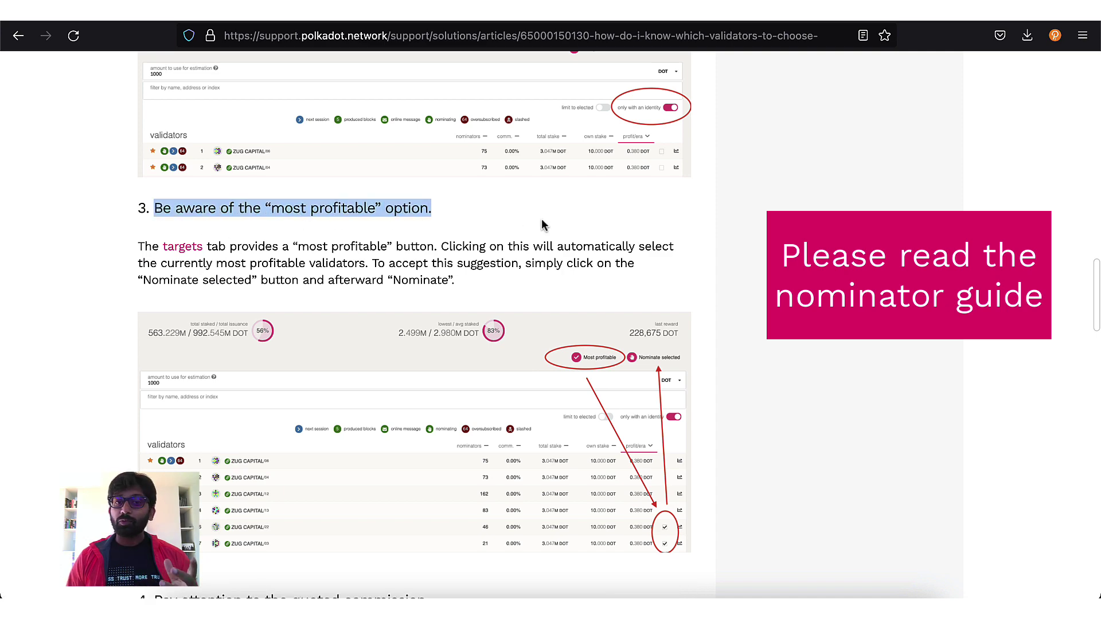
pyautogui.scroll(-4, 473, 331)
pyautogui.scroll(-3, 474, 331)
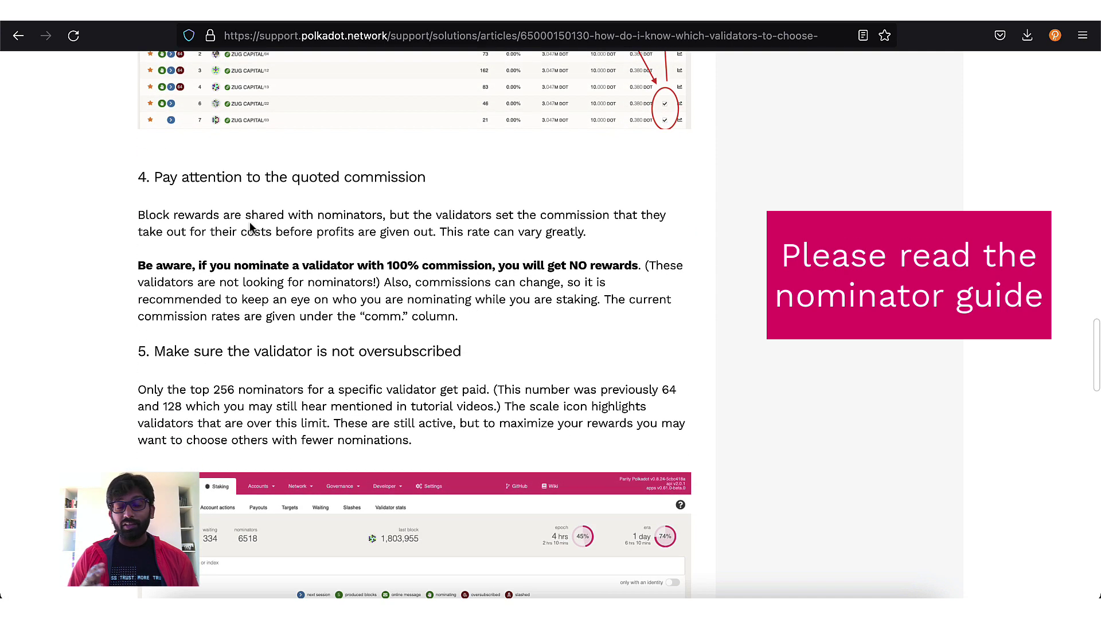
pyautogui.moveTo(150, 177); pyautogui.dragTo(480, 195)
pyautogui.scroll(-2, 489, 275)
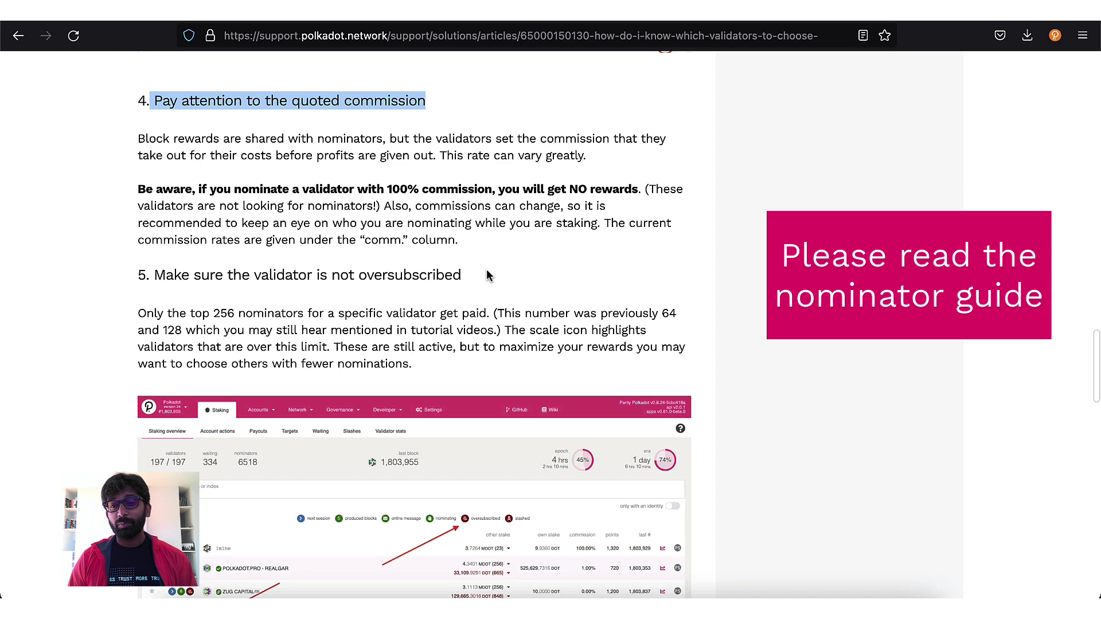
pyautogui.moveTo(151, 261); pyautogui.dragTo(595, 261)
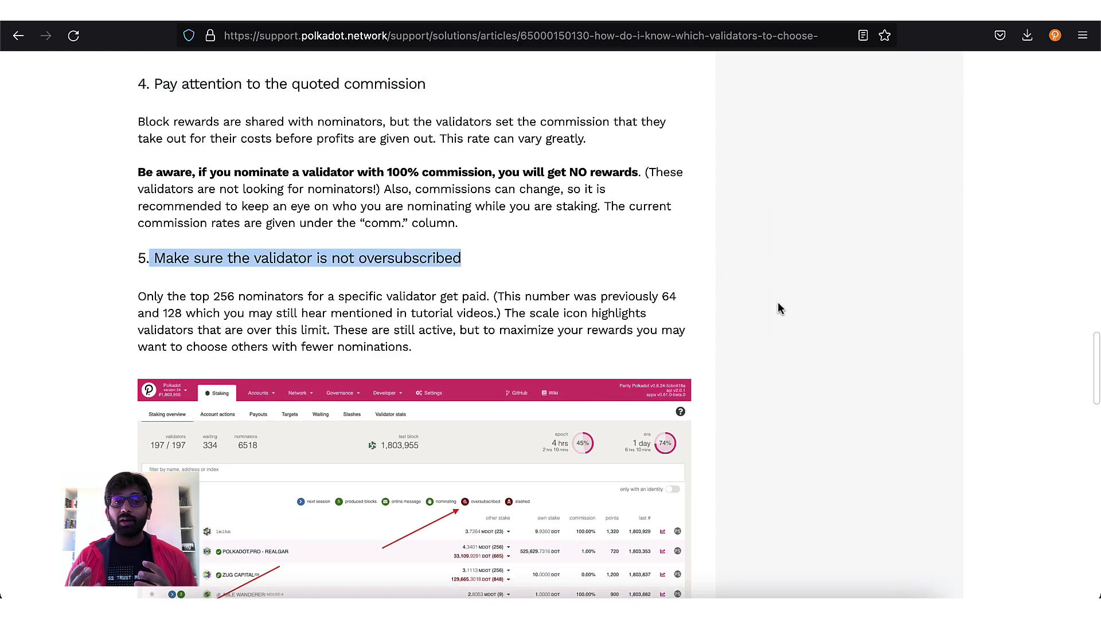
pyautogui.scroll(1, 778, 303)
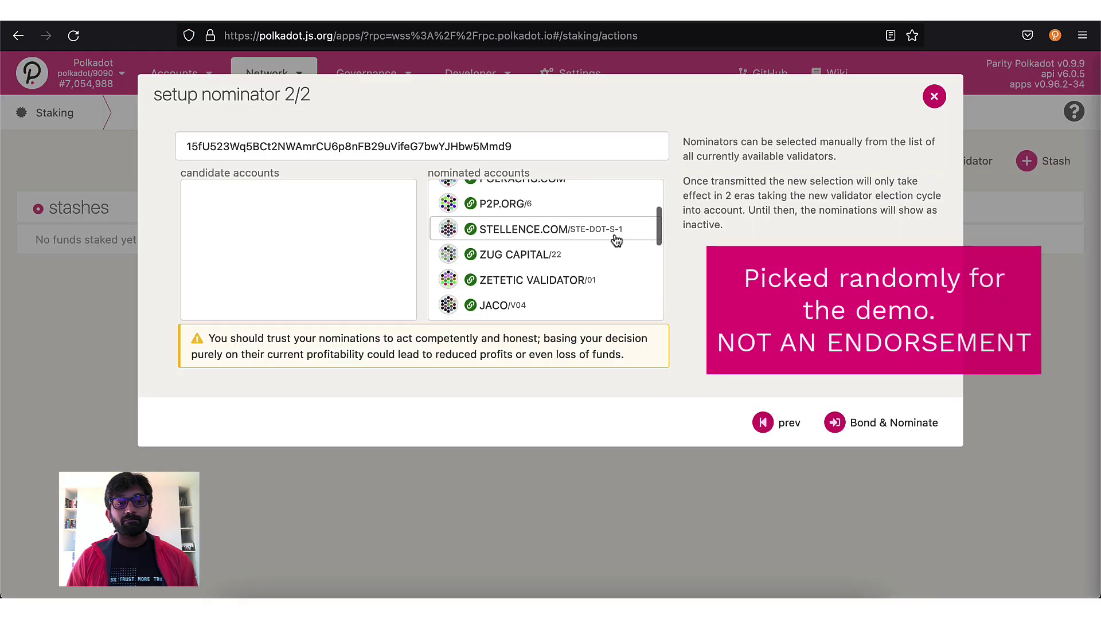
pyautogui.scroll(-5, 616, 240)
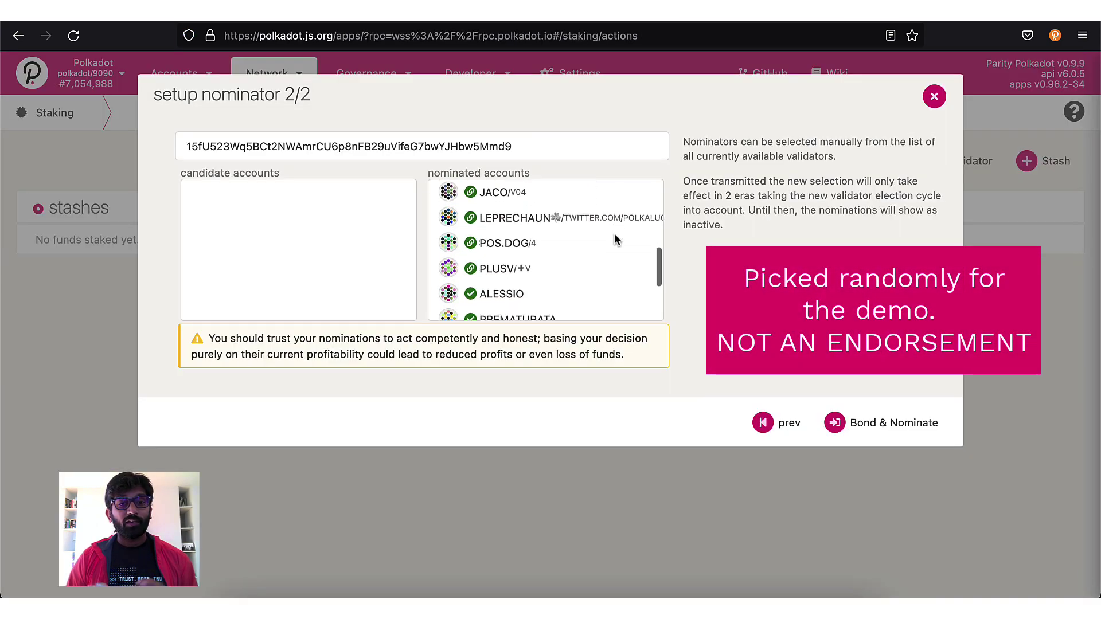
# Step: Submit the Bond & Nominate batch transaction and sign it with the account password
pyautogui.click(894, 423)
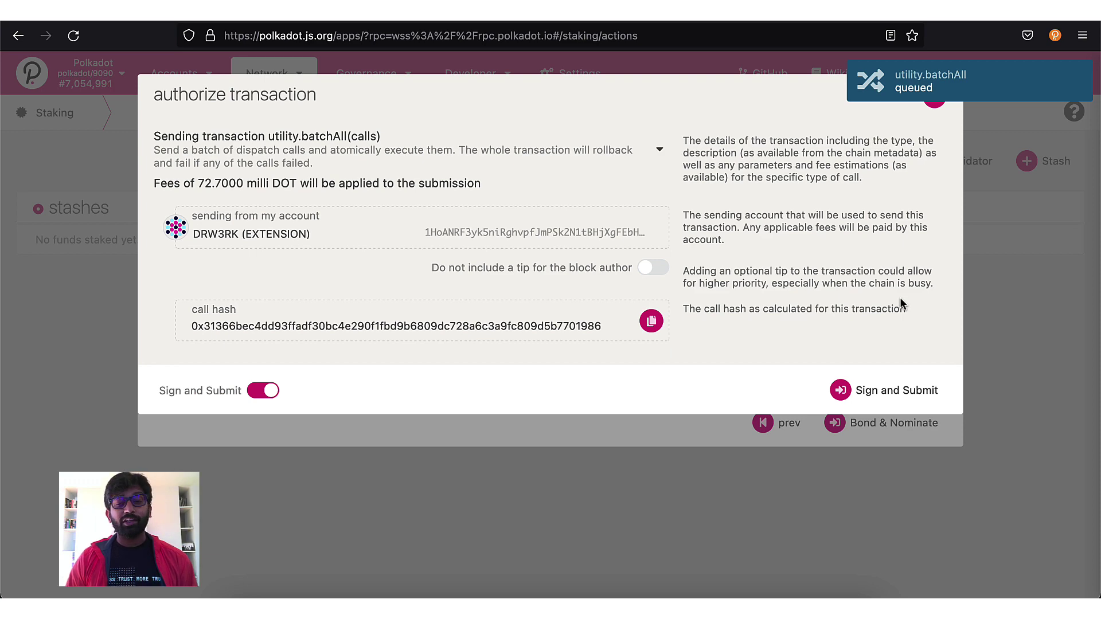
pyautogui.click(892, 389)
pyautogui.write('••••••')
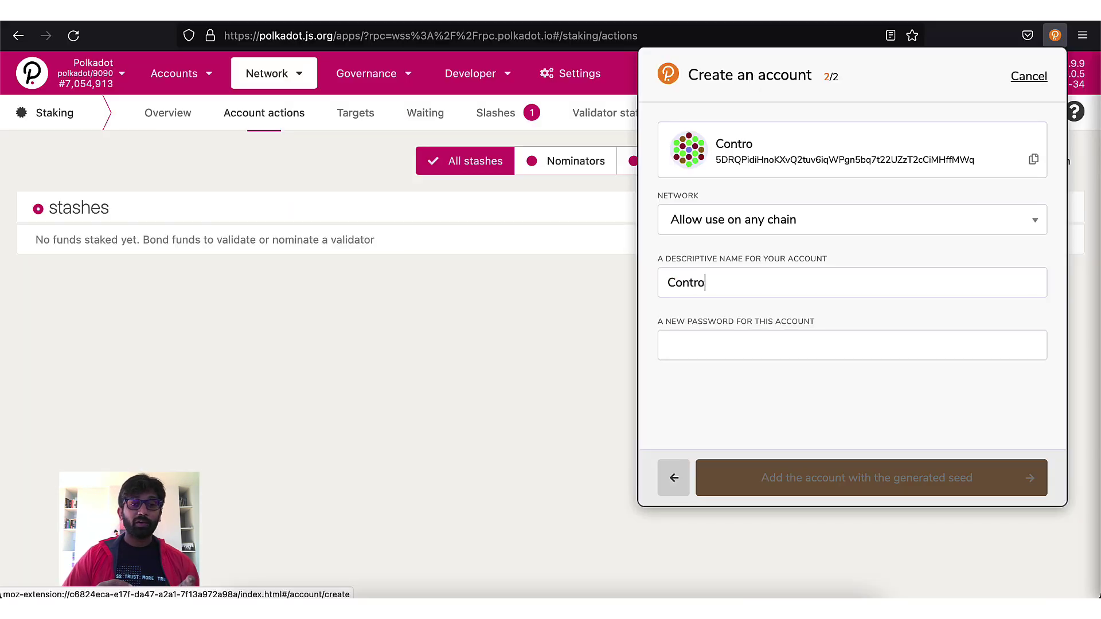
# Step: Enter and confirm a password for the new Controller account, then add it
pyautogui.click(818, 347)
pyautogui.write('123456')
pyautogui.click(826, 408)
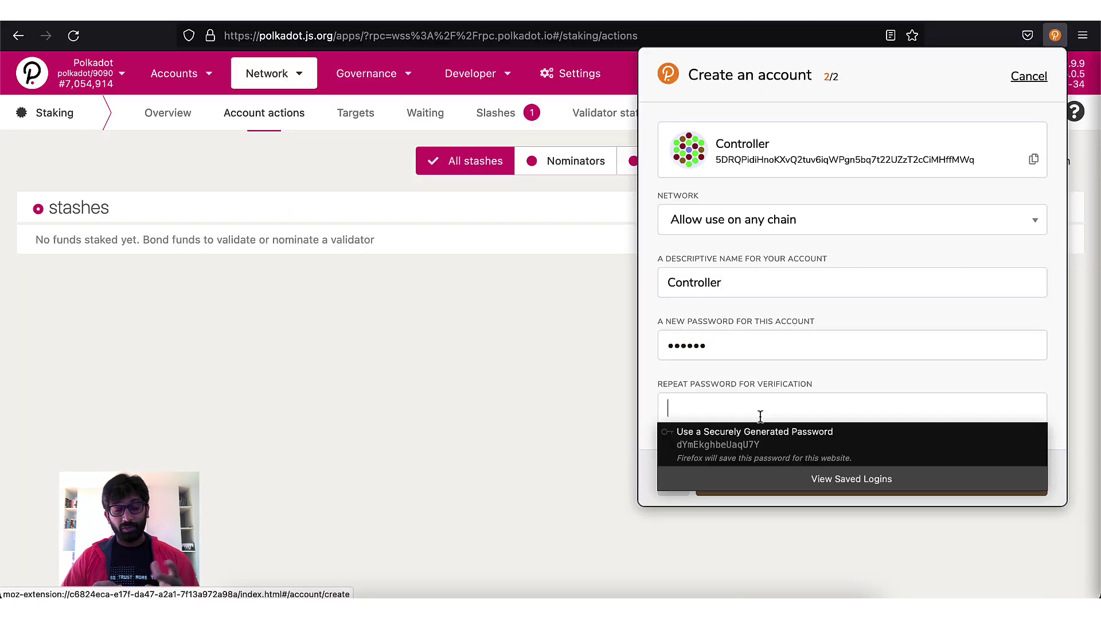
pyautogui.write('123456')
pyautogui.click(982, 485)
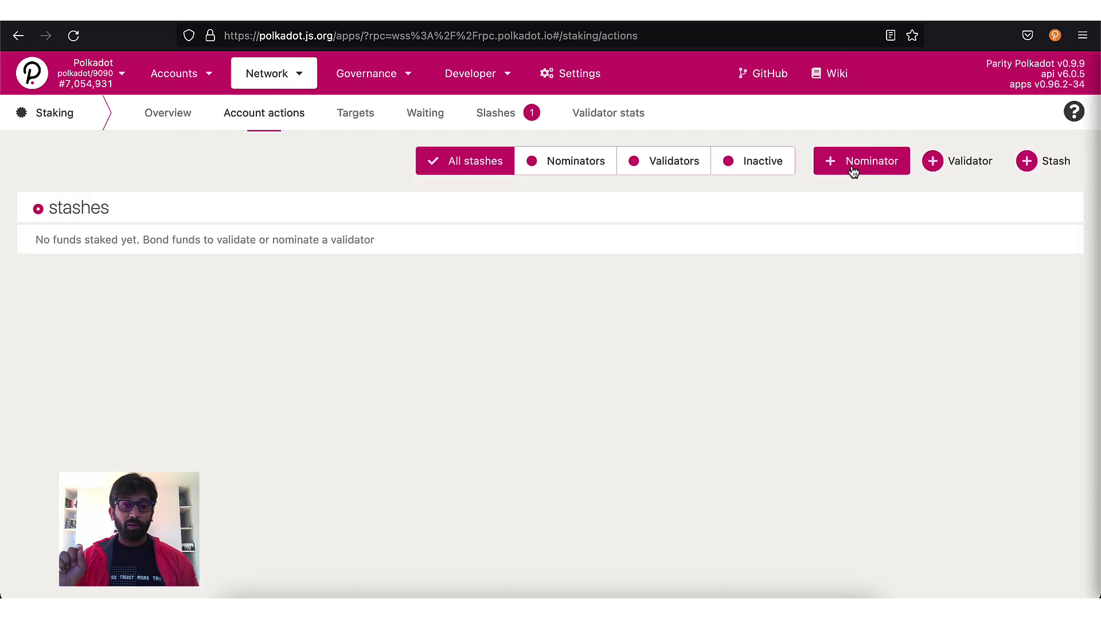
# Step: Add a nominator with CONTROLLER as controller, bonding 200 DOT, rewards to the stash account
pyautogui.click(852, 166)
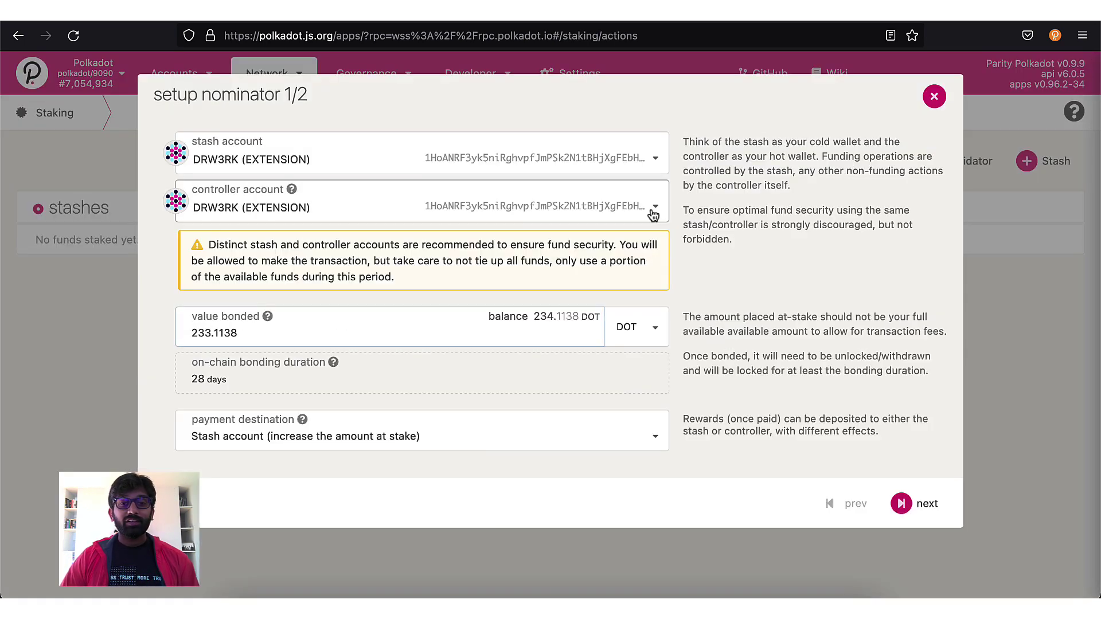
pyautogui.click(653, 209)
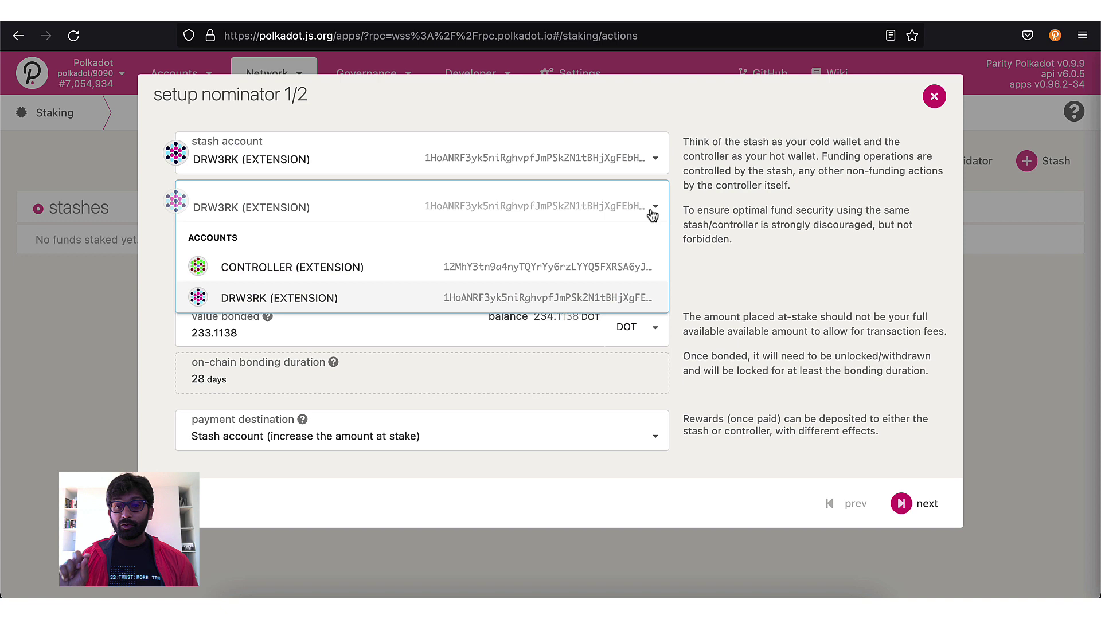
pyautogui.click(591, 267)
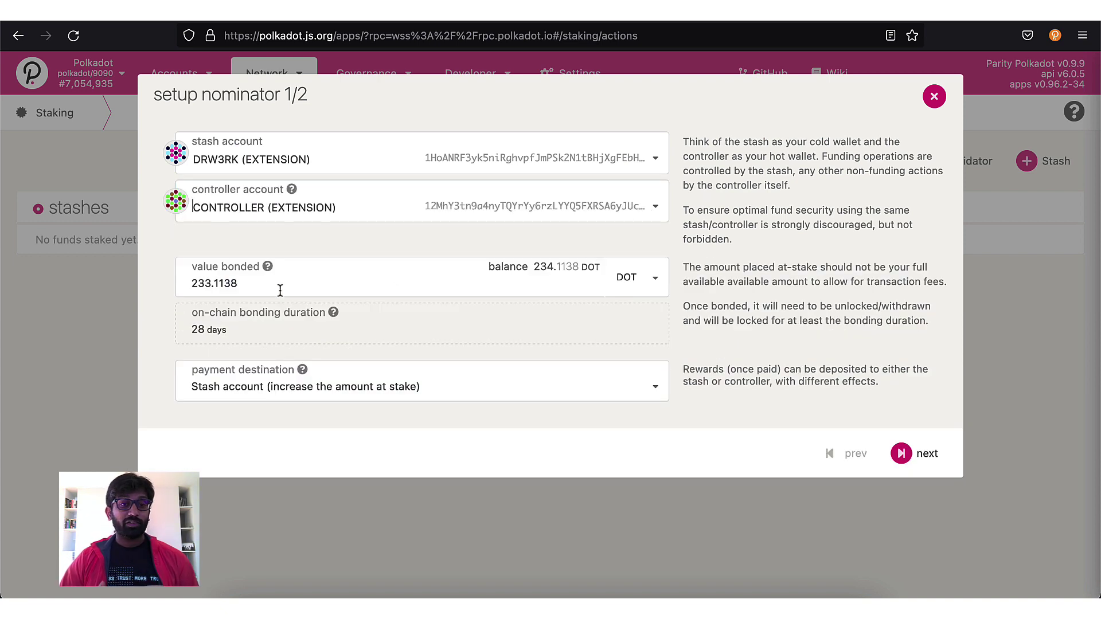
pyautogui.moveTo(255, 282); pyautogui.dragTo(171, 283)
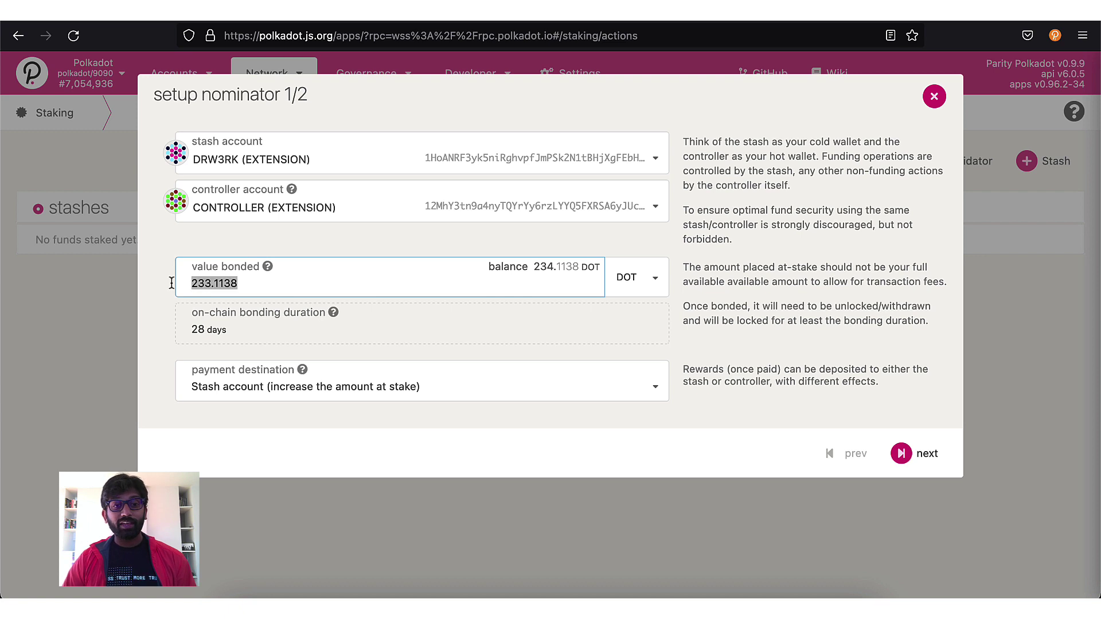
pyautogui.write('200')
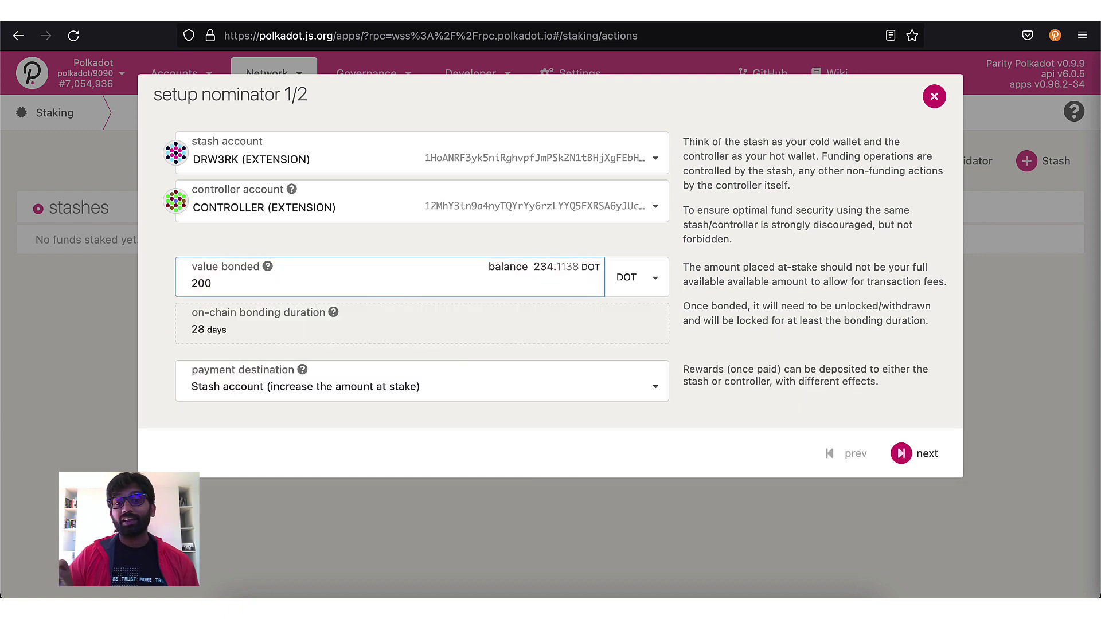
pyautogui.click(528, 387)
pyautogui.click(528, 417)
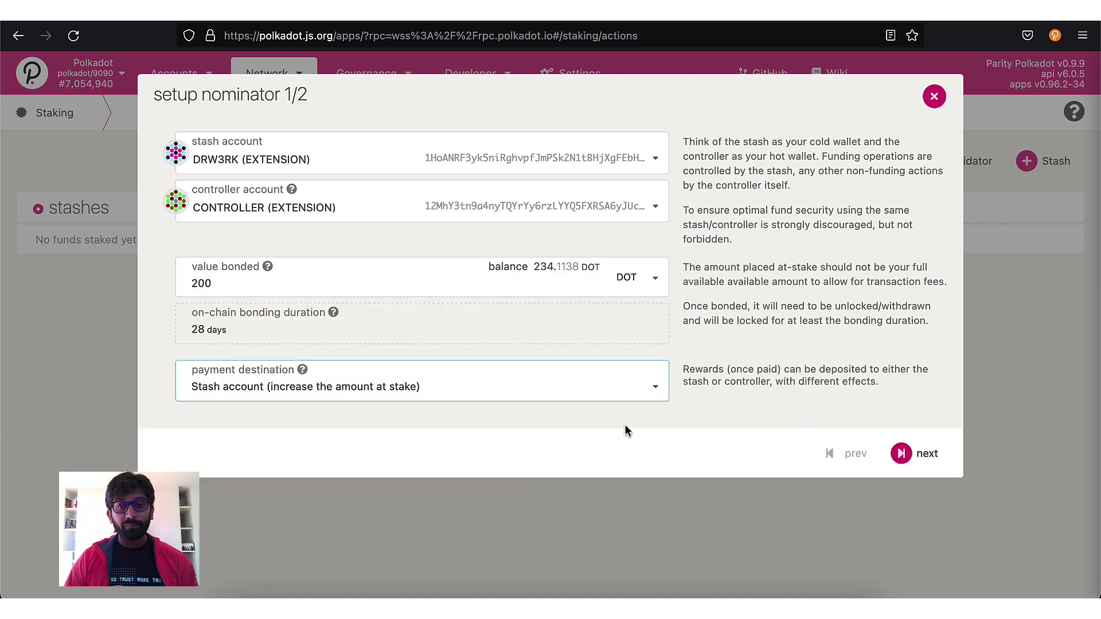
# Step: Submit the 200 DOT bond and 16-validator nomination batch, signing it with the account password
pyautogui.click(922, 457)
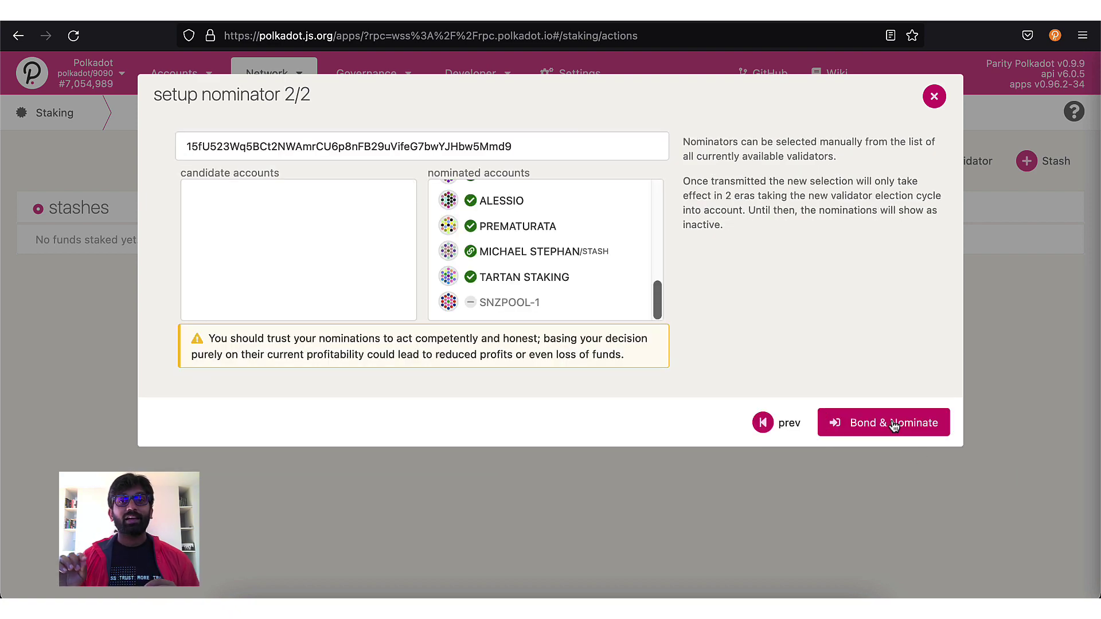
pyautogui.click(893, 423)
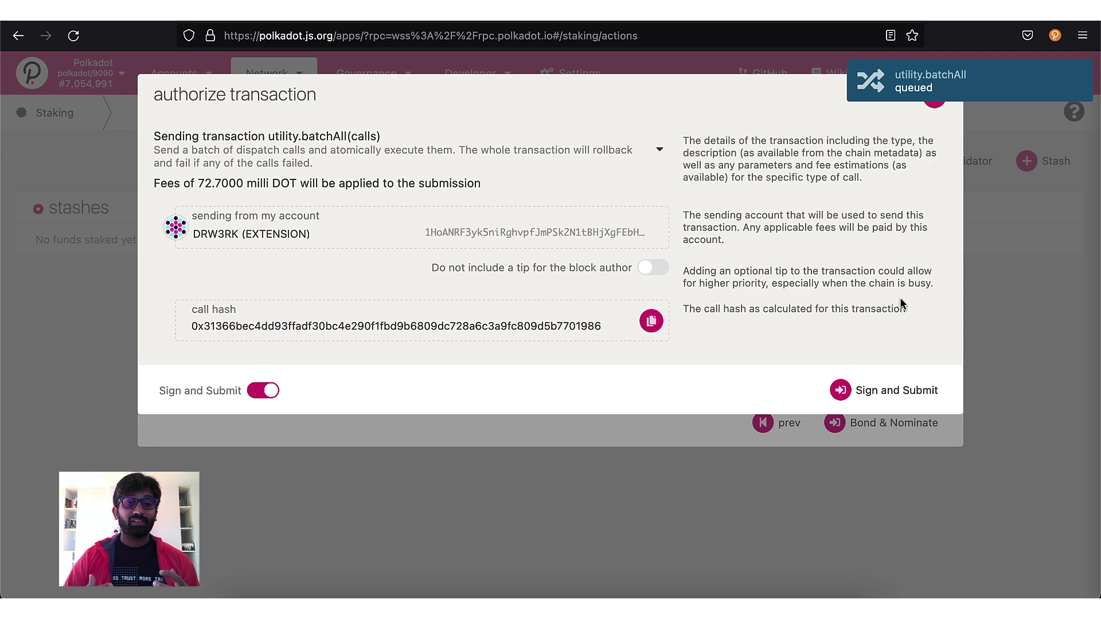
pyautogui.click(892, 388)
pyautogui.write('****')
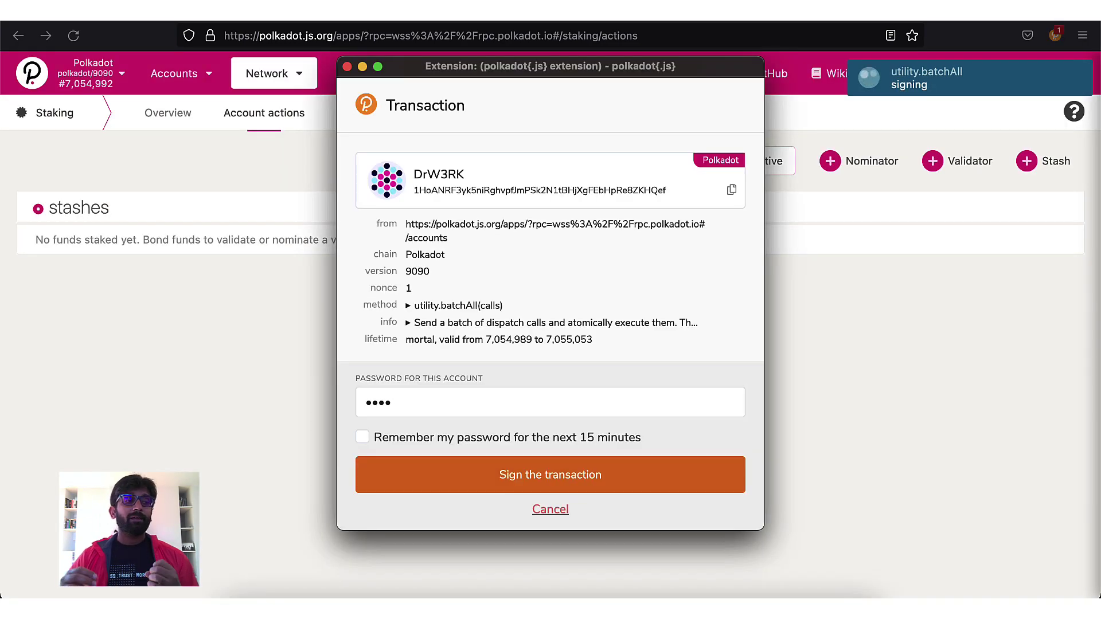
pyautogui.write('**')
pyautogui.click(664, 481)
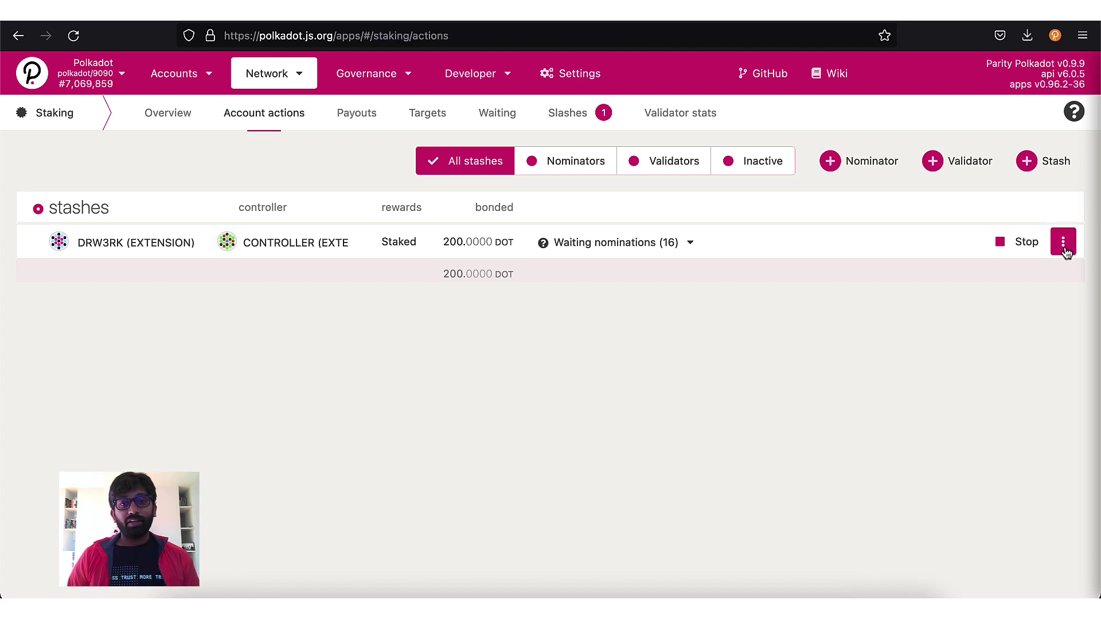
# Step: Replace PARANODES.IO with HYPERSPHERE in the stash's nominees and submit the nomination
pyautogui.click(1065, 246)
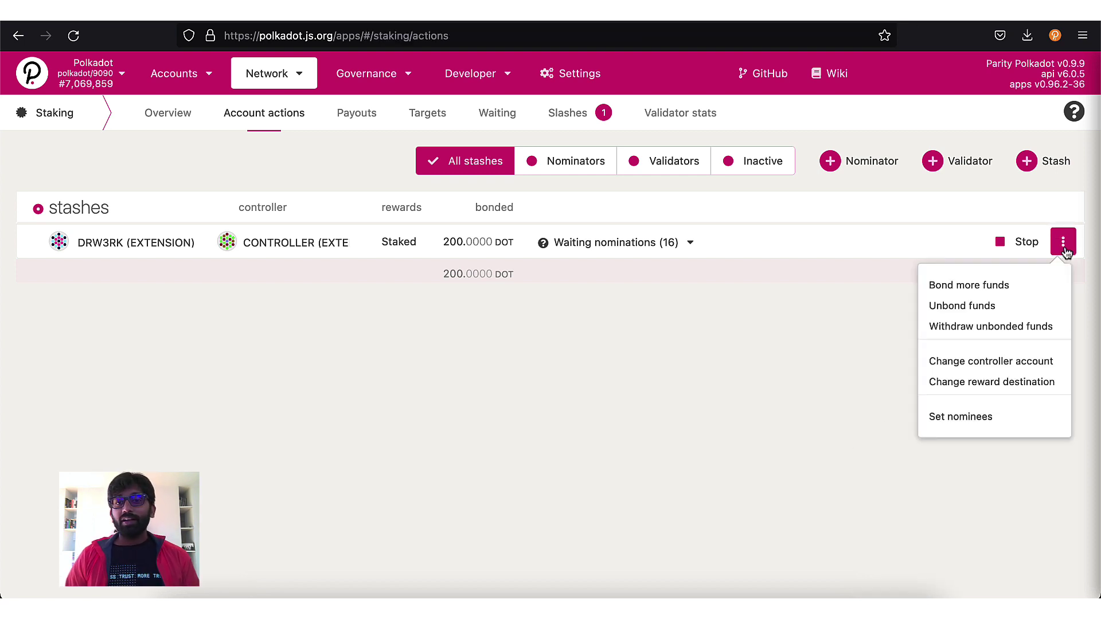
pyautogui.click(999, 415)
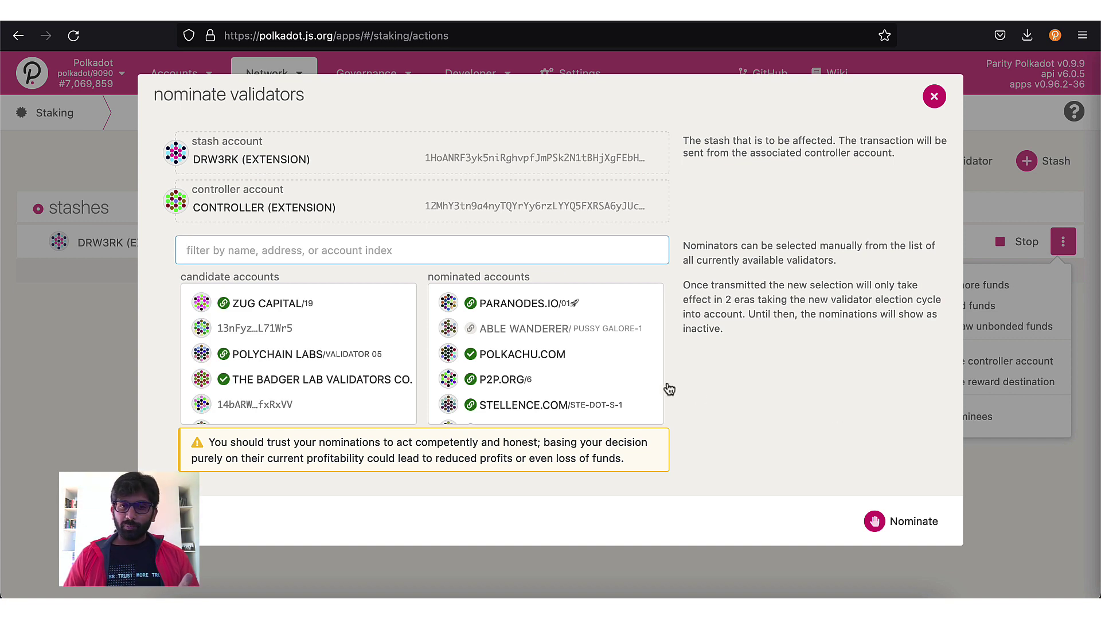
pyautogui.click(546, 309)
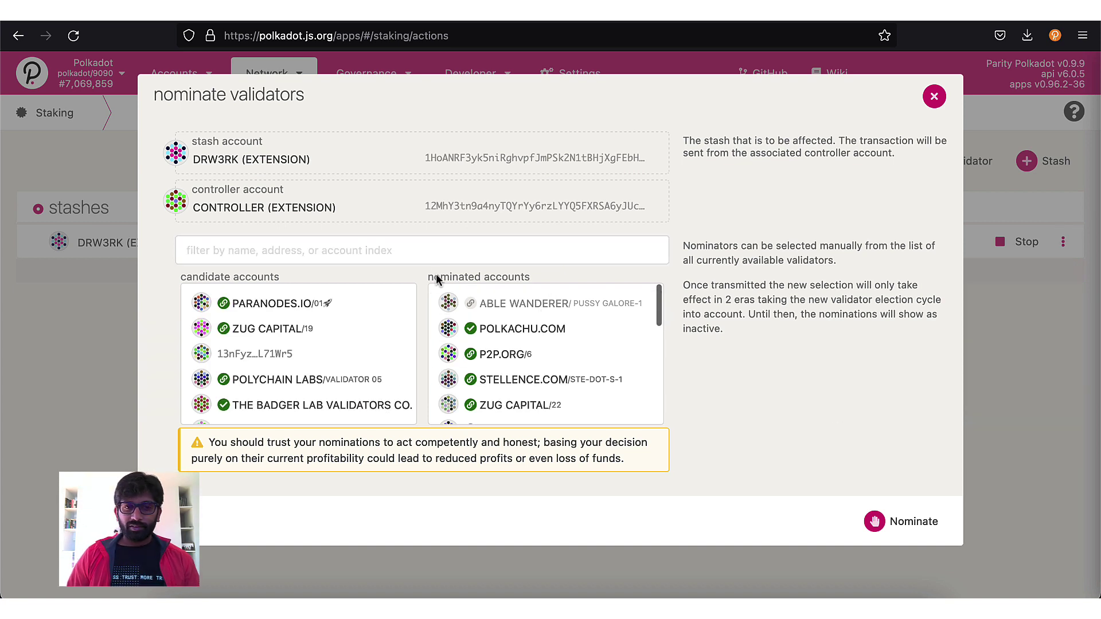
pyautogui.click(427, 252)
pyautogui.write('13pndCL5D93GXZA6vuuHjvbnGSLYoaEMvTdrDQjSG7M3wYC7')
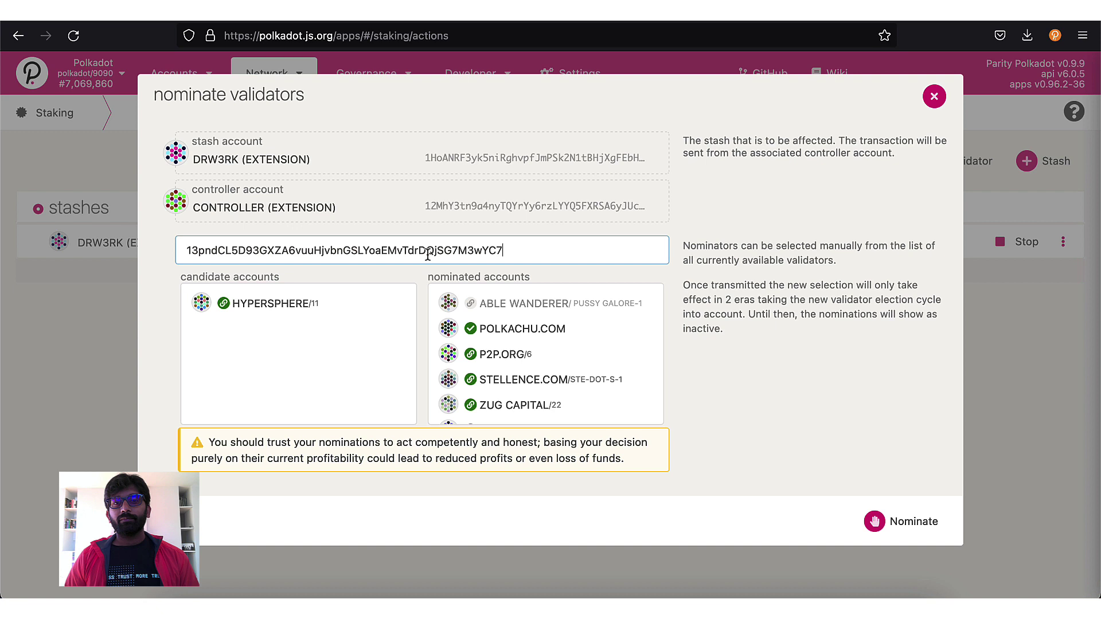
pyautogui.click(308, 307)
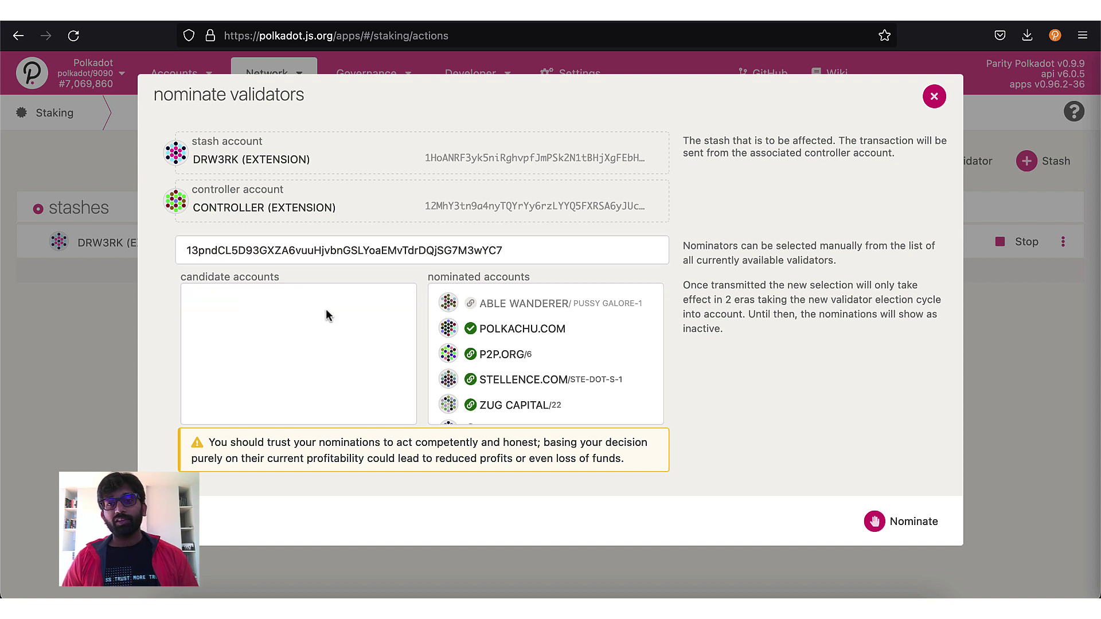
pyautogui.click(914, 537)
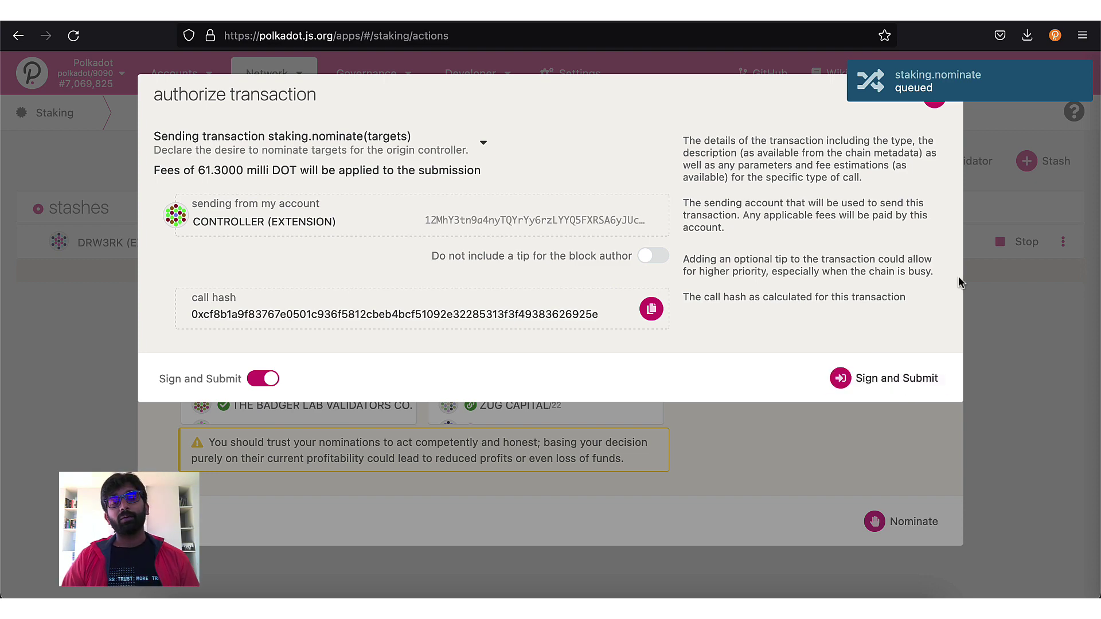
pyautogui.click(897, 379)
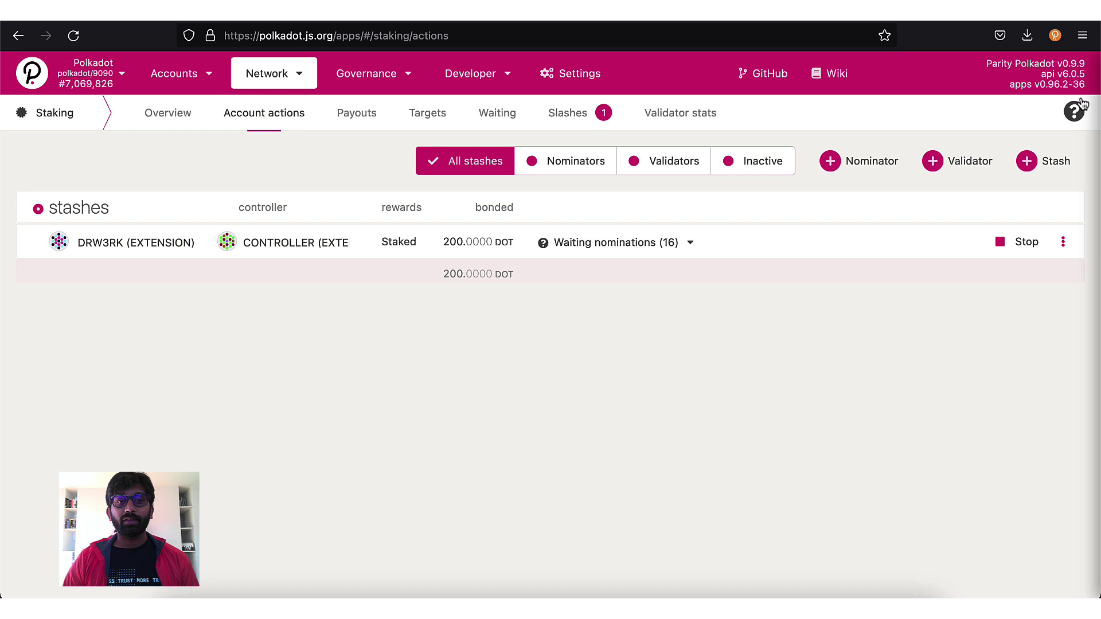
pyautogui.click(1064, 242)
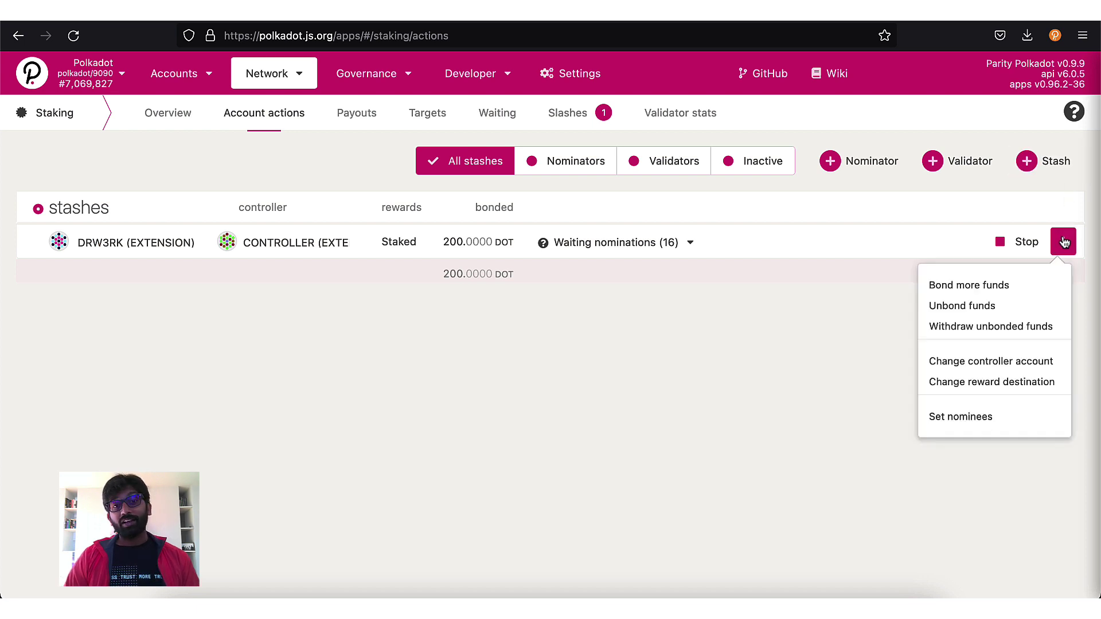
pyautogui.click(1039, 305)
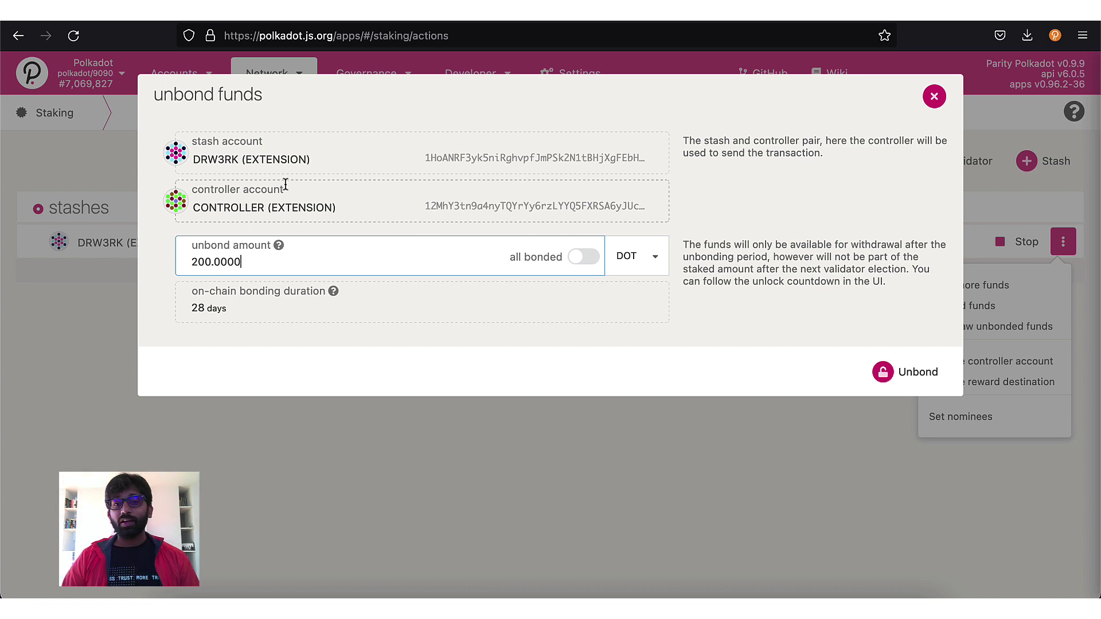
pyautogui.click(912, 381)
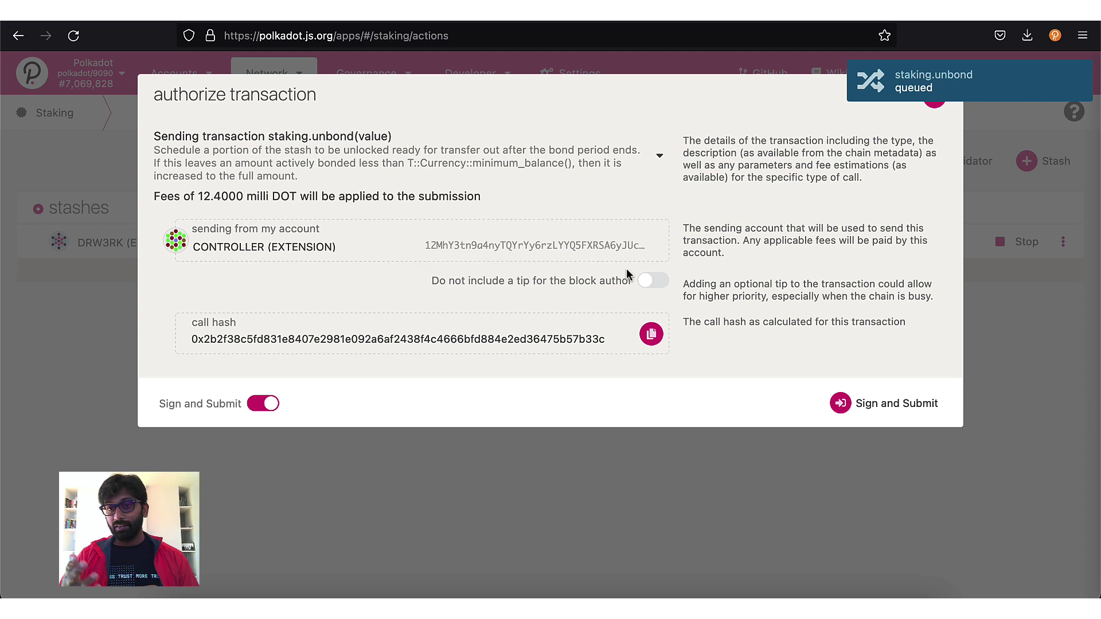
pyautogui.click(934, 104)
pyautogui.click(1065, 243)
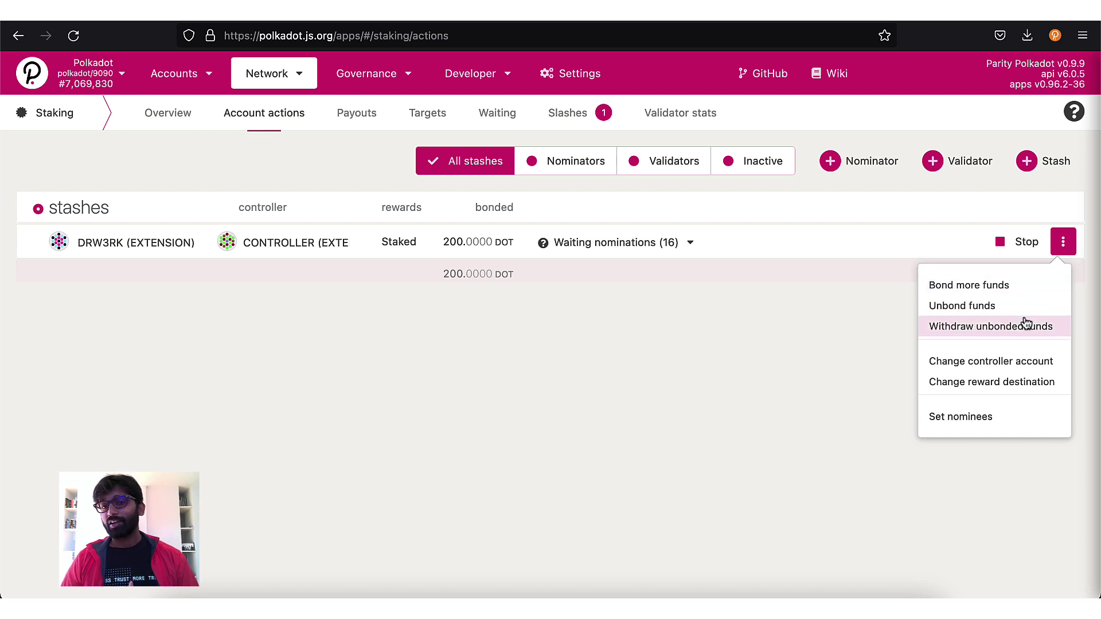
pyautogui.click(1024, 361)
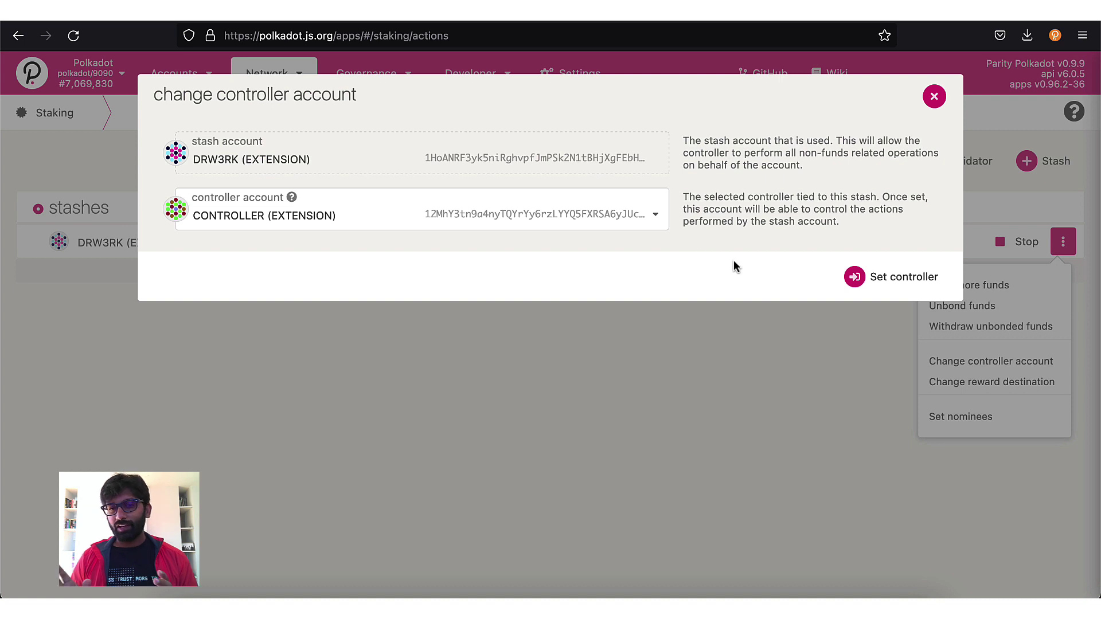
pyautogui.click(643, 213)
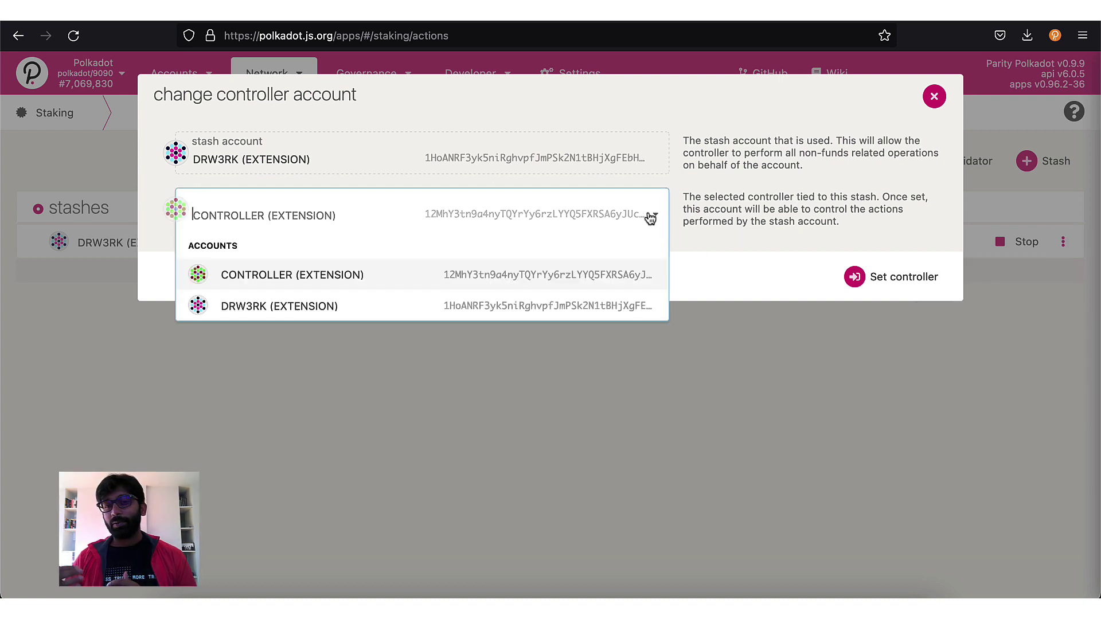
pyautogui.click(609, 308)
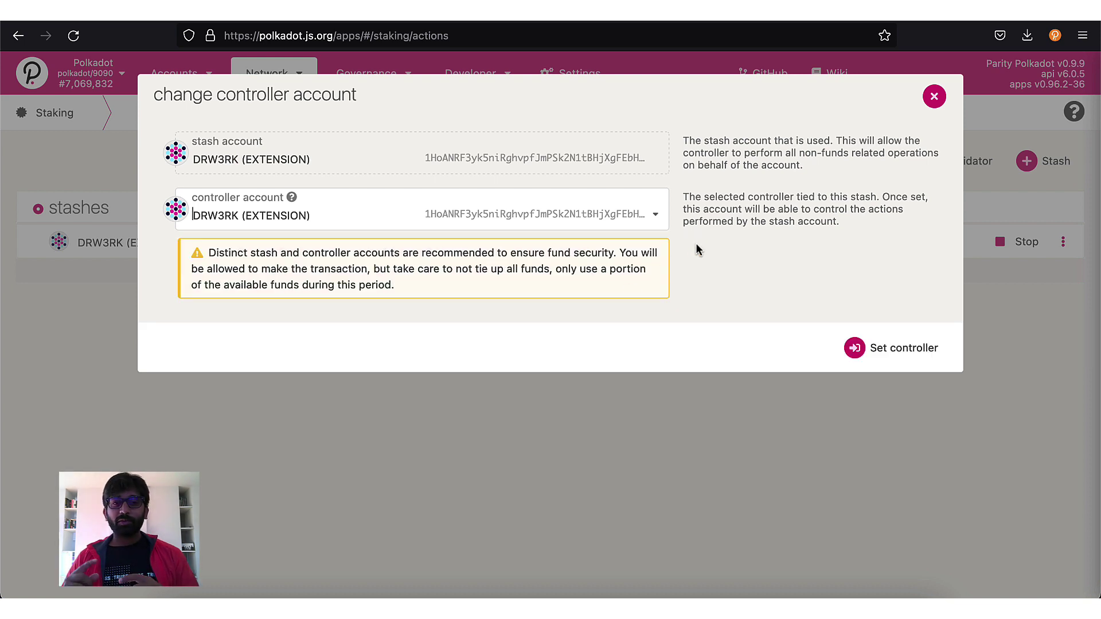
pyautogui.moveTo(684, 140); pyautogui.dragTo(842, 144)
pyautogui.click(899, 351)
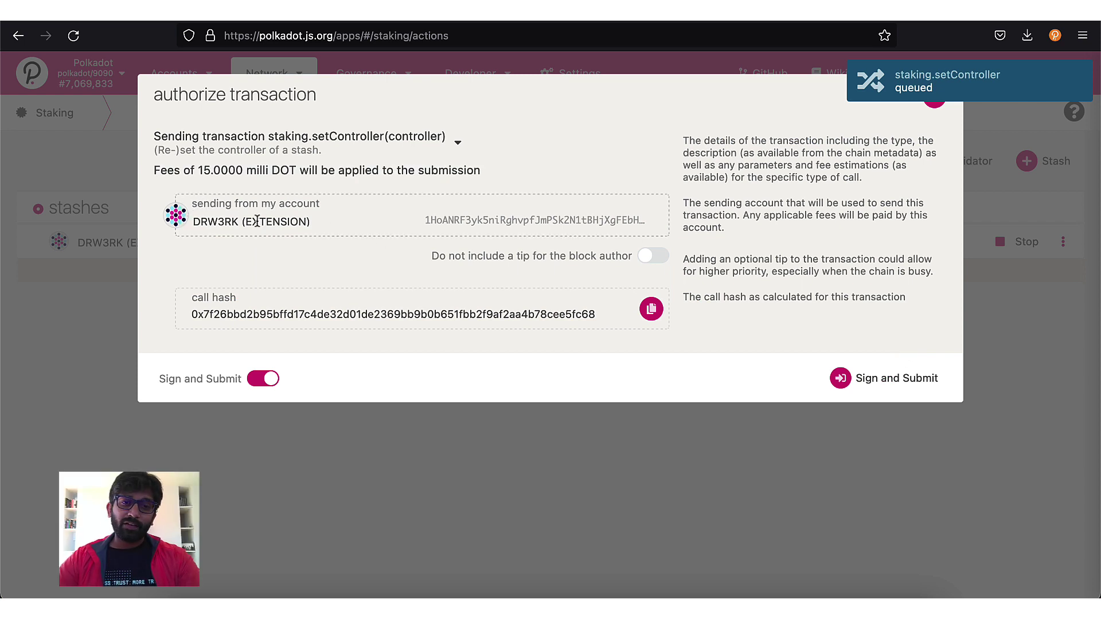
pyautogui.click(1063, 241)
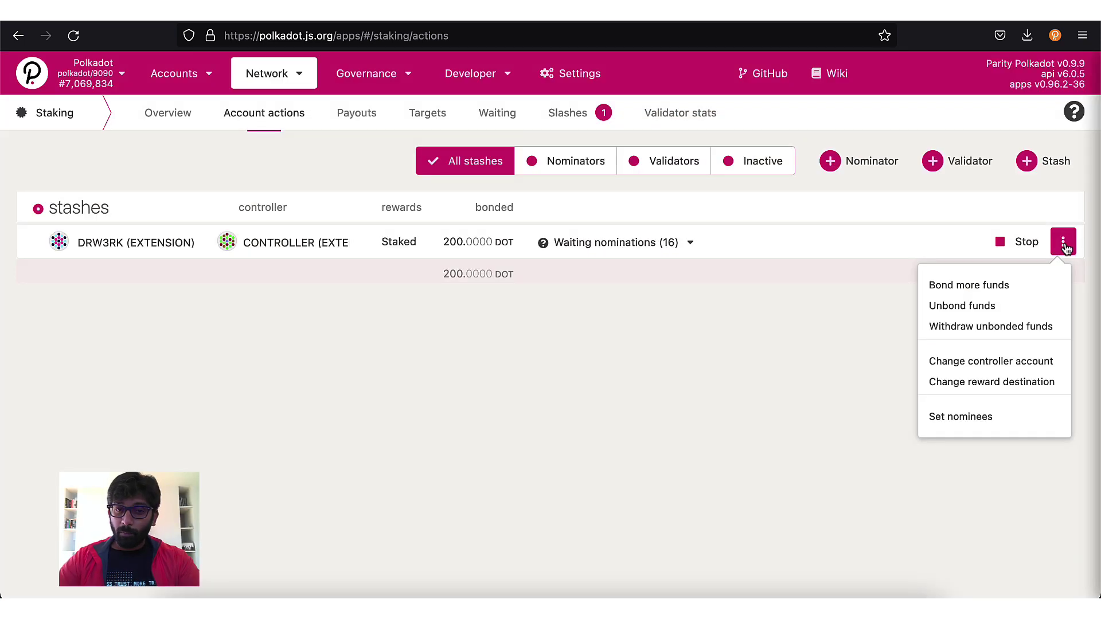
# Step: Open the bond-more-funds form for the DRW3RK stash and highlight the stash-pays note
pyautogui.click(1009, 286)
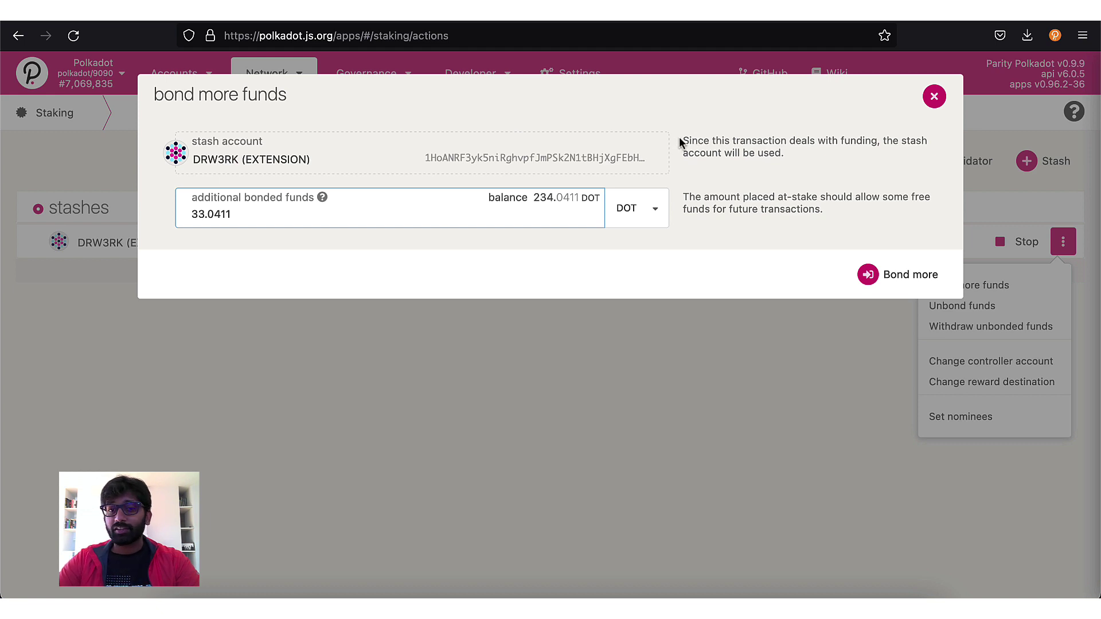
pyautogui.moveTo(679, 137); pyautogui.dragTo(793, 153)
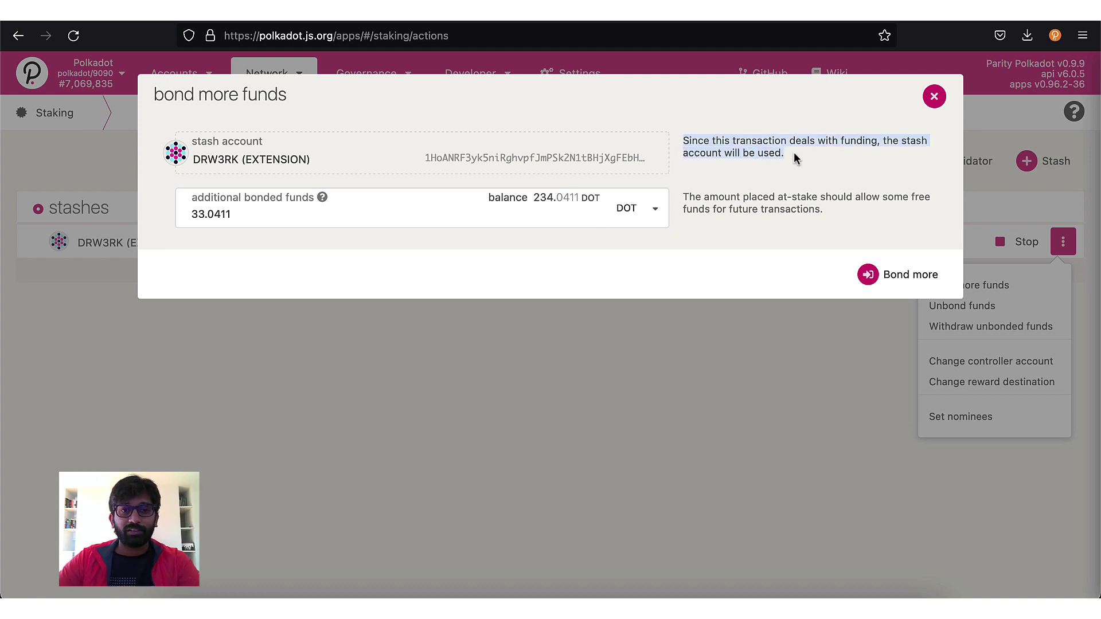